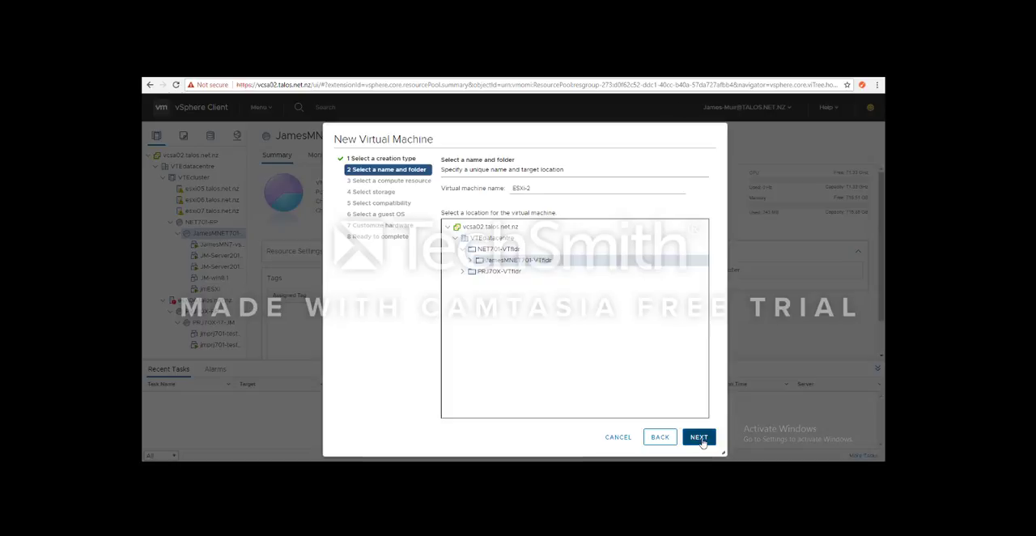
click(701, 441)
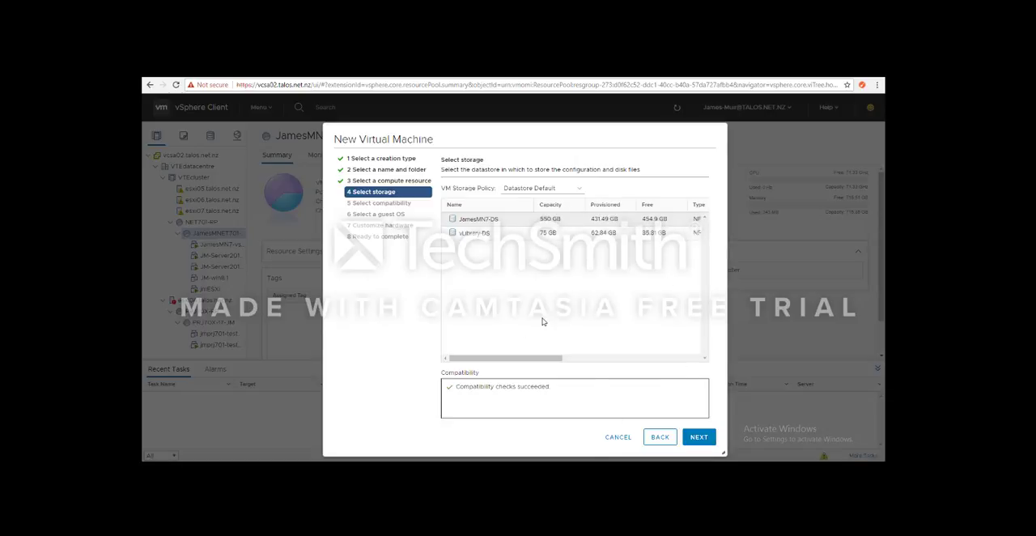
Step: Store the new virtual machine on the 550 GB datastore and set its compatibility to ESXi 6.5 and later
click(699, 440)
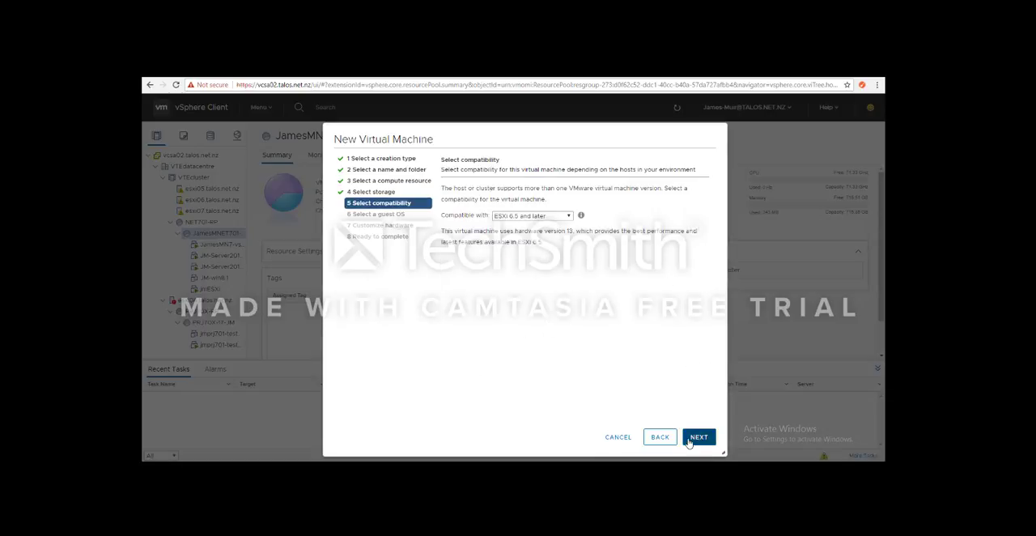
click(532, 215)
click(530, 283)
click(698, 437)
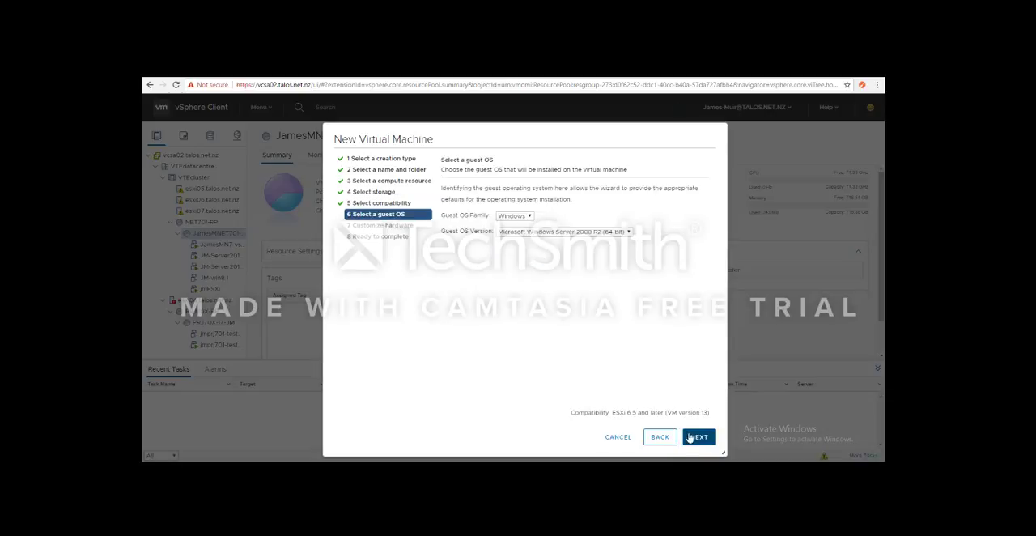
Step: Set the guest OS family to Other and choose the generic Other guest OS version
click(525, 232)
click(519, 216)
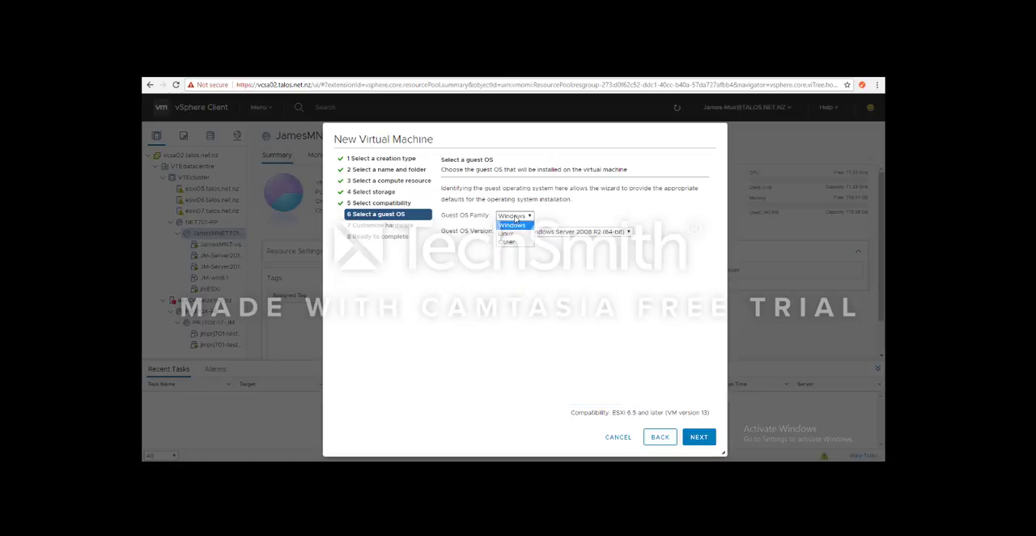
click(510, 244)
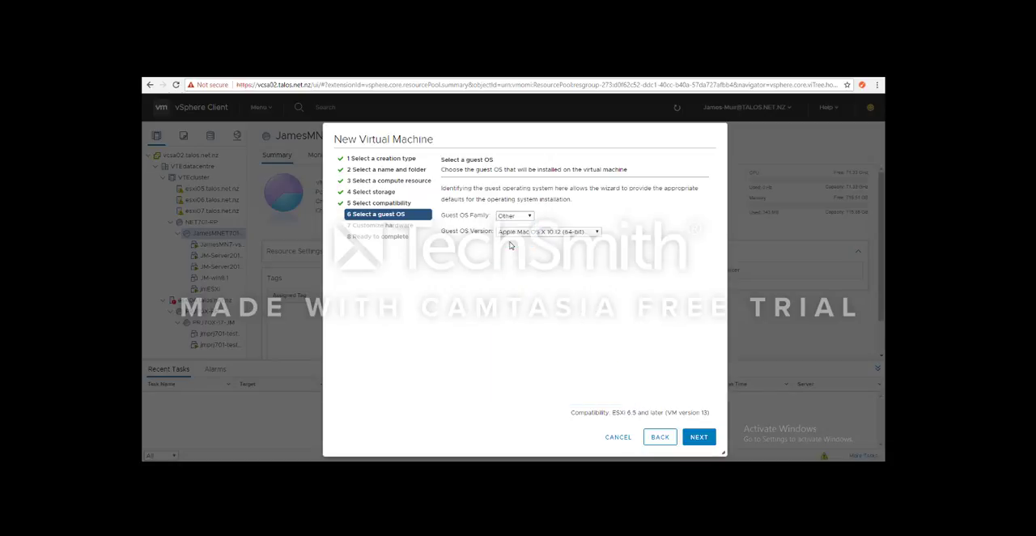
click(527, 233)
scroll(547, 343, down, 3)
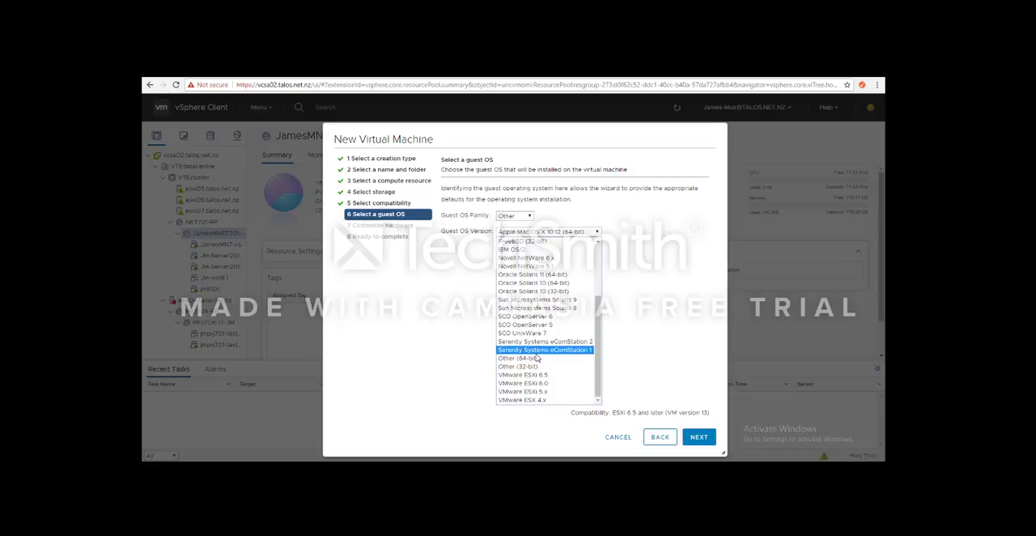
click(536, 367)
click(699, 441)
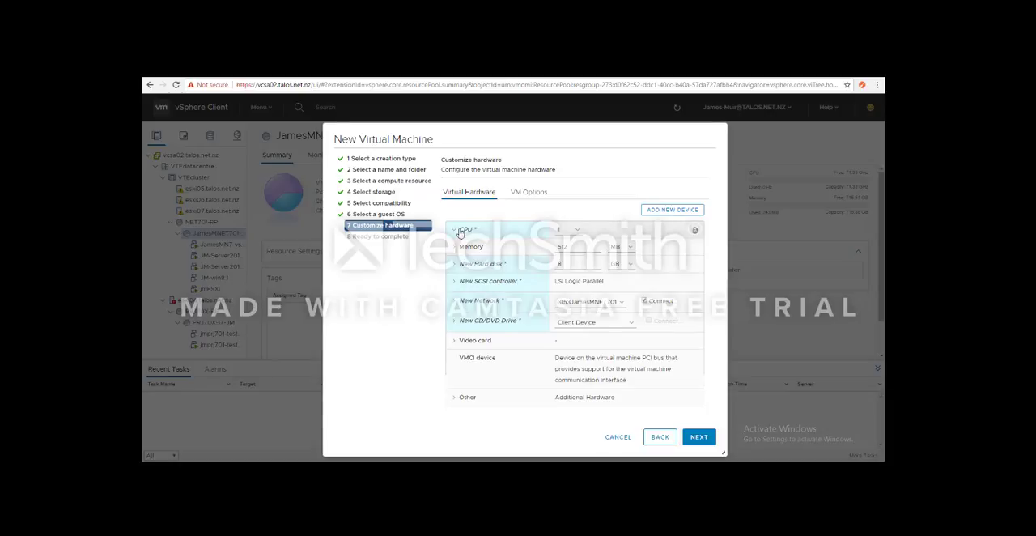
Step: Assign 2 CPUs to the virtual machine and enable hardware virtualization and virtualized CPU performance counters
click(461, 232)
click(567, 230)
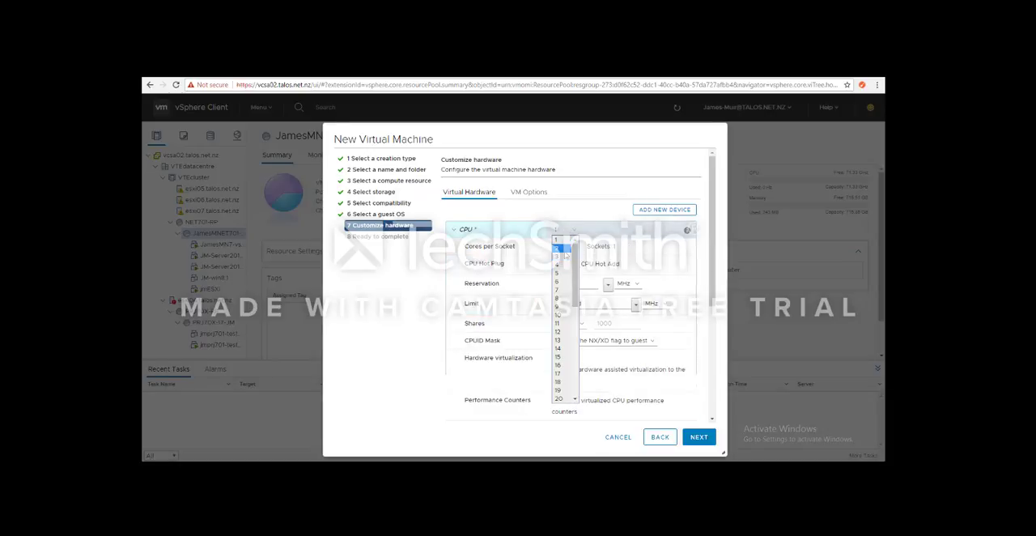
click(564, 249)
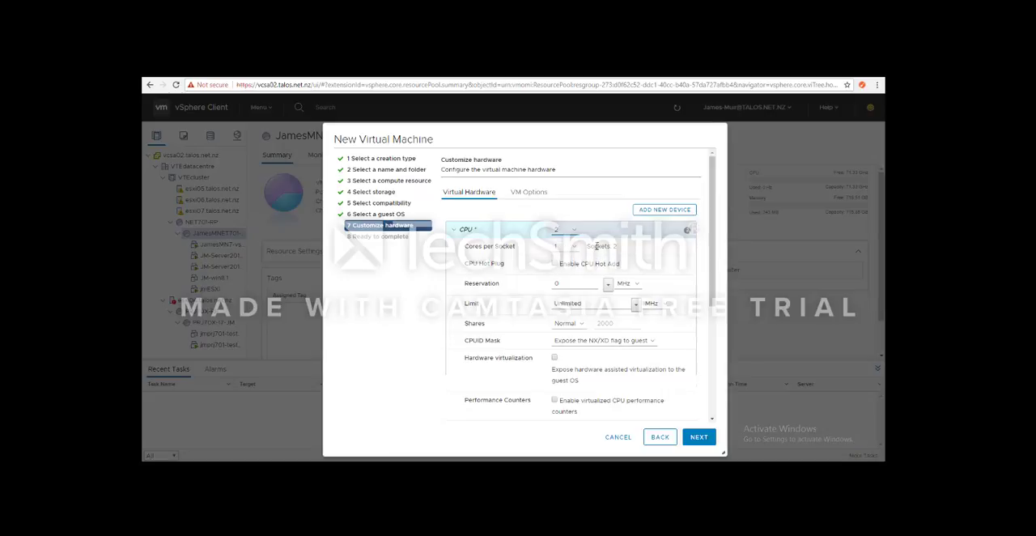
scroll(595, 247, down, 2)
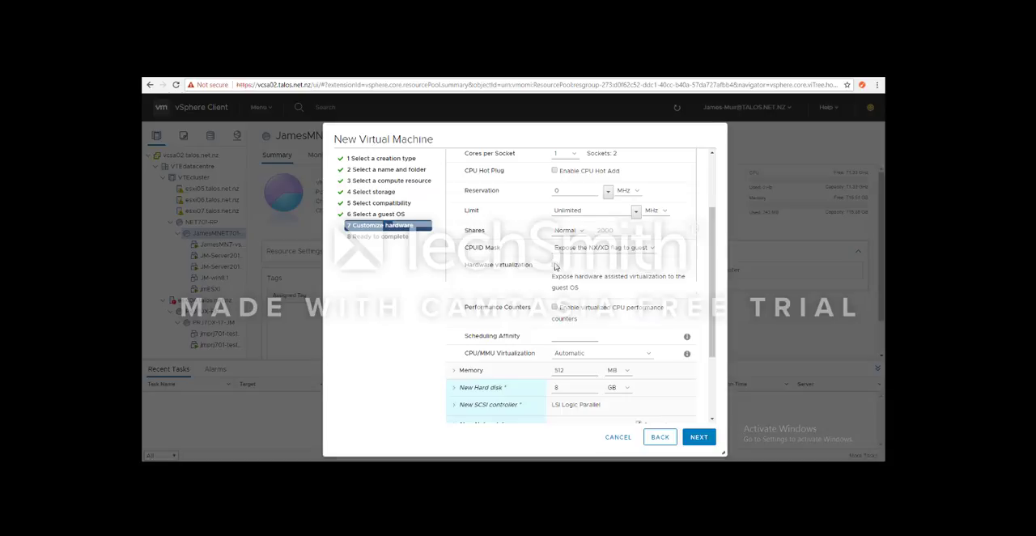
click(556, 266)
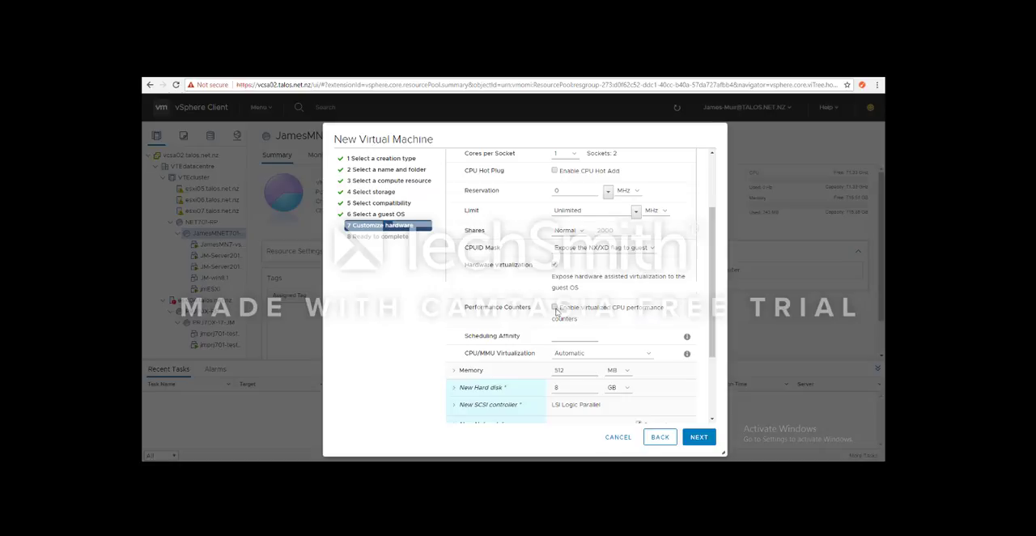
click(555, 309)
Step: Set the new hard disk to 30 GB and the memory to 8500 MB
scroll(570, 344, down, 3)
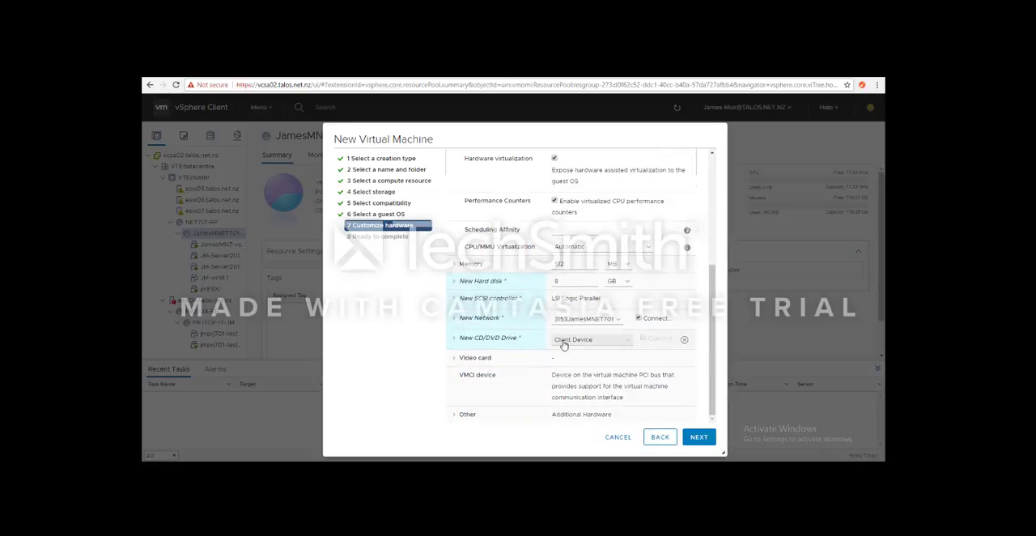
double_click(573, 281)
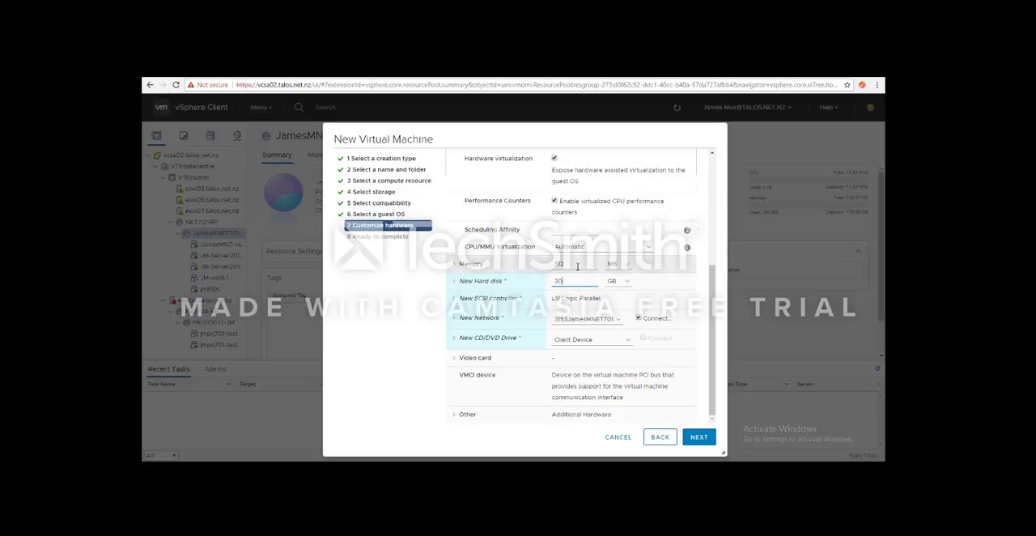
double_click(577, 266)
text(8500)
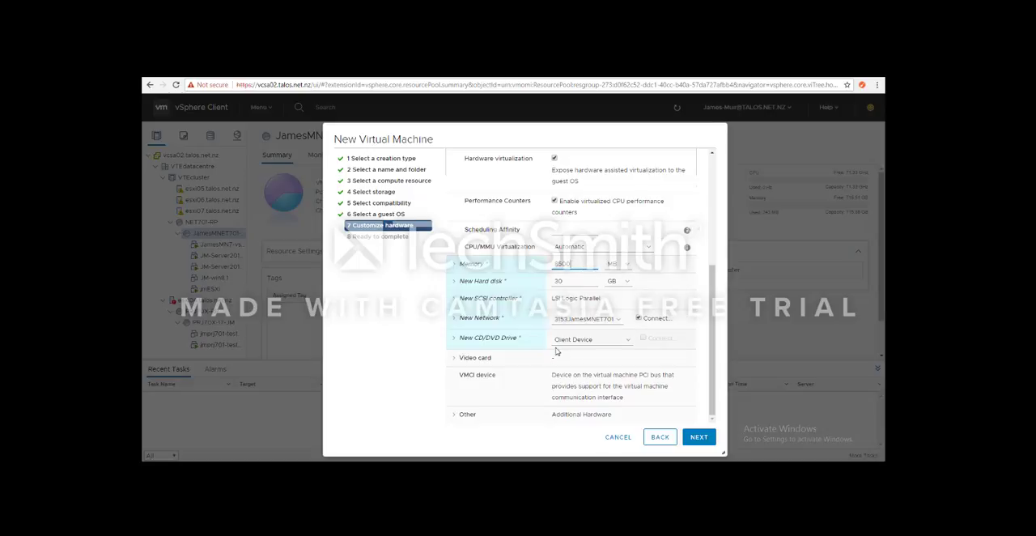
Step: Browse the available networks and assign the one prefixed 3152 to the new network adapter
click(584, 321)
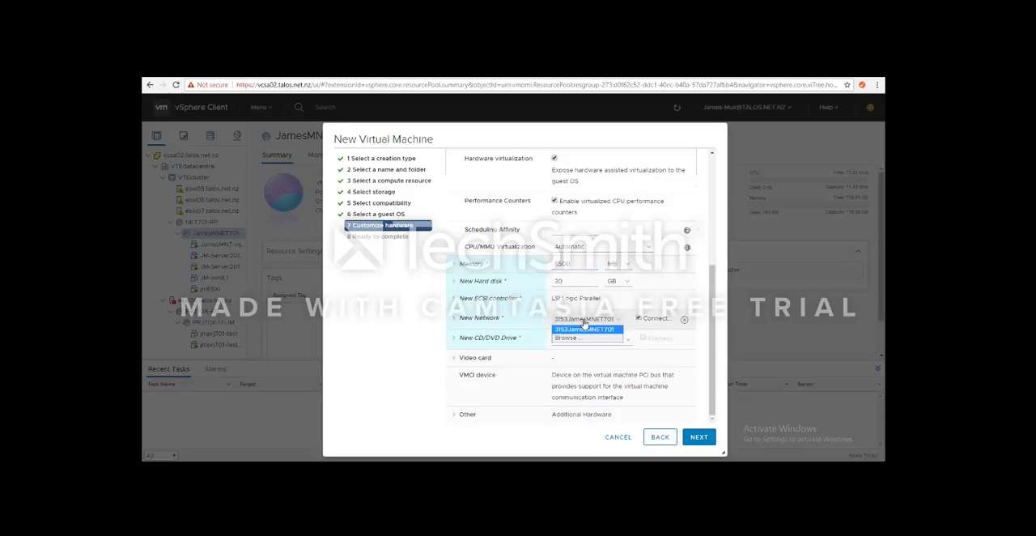
click(571, 339)
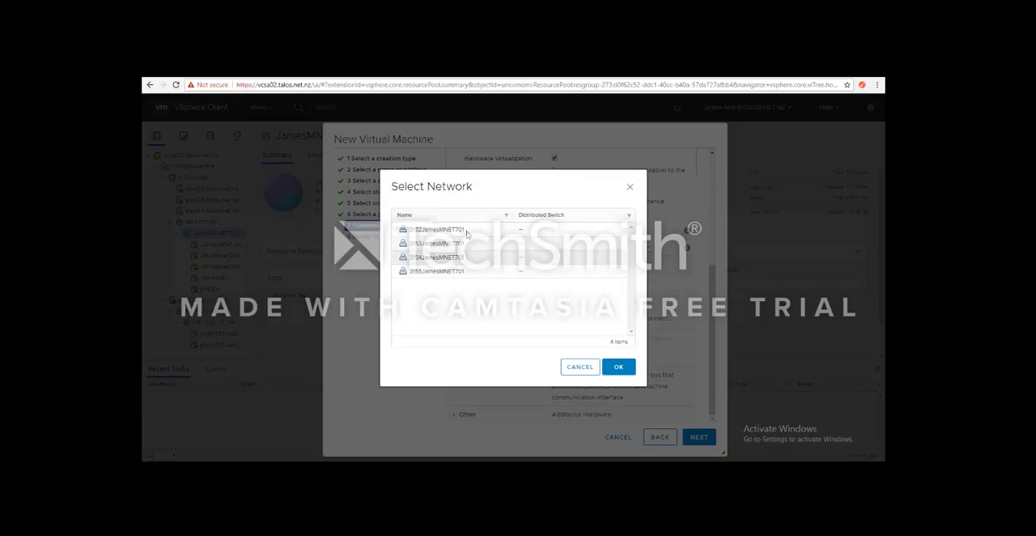
click(437, 230)
click(618, 369)
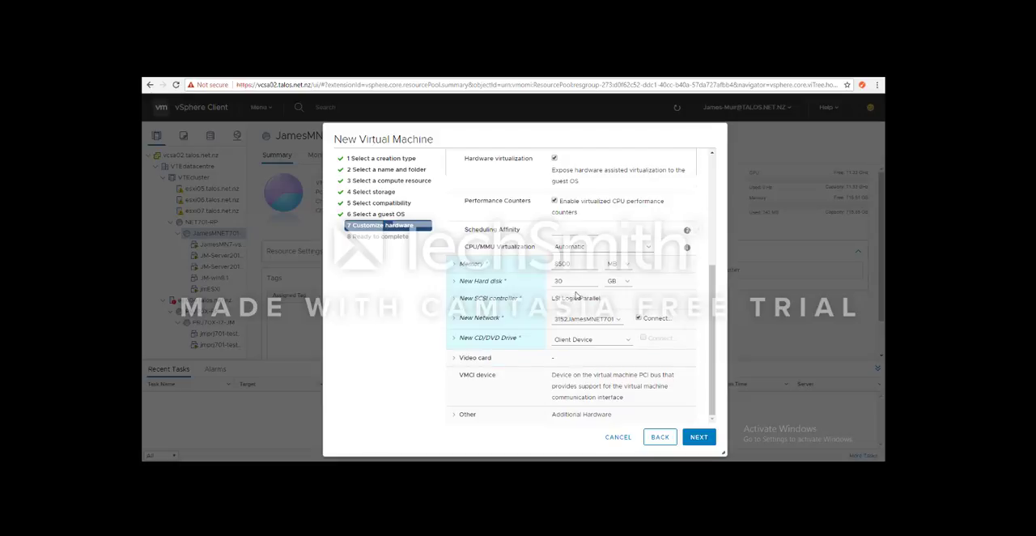
Step: Attach the VMware-VMvisor-Installer-6.5.0 ISO from vLibrary-DS, folder NET701/vSphereHypervisor, to the new CD/DVD drive and connect the drive
click(582, 340)
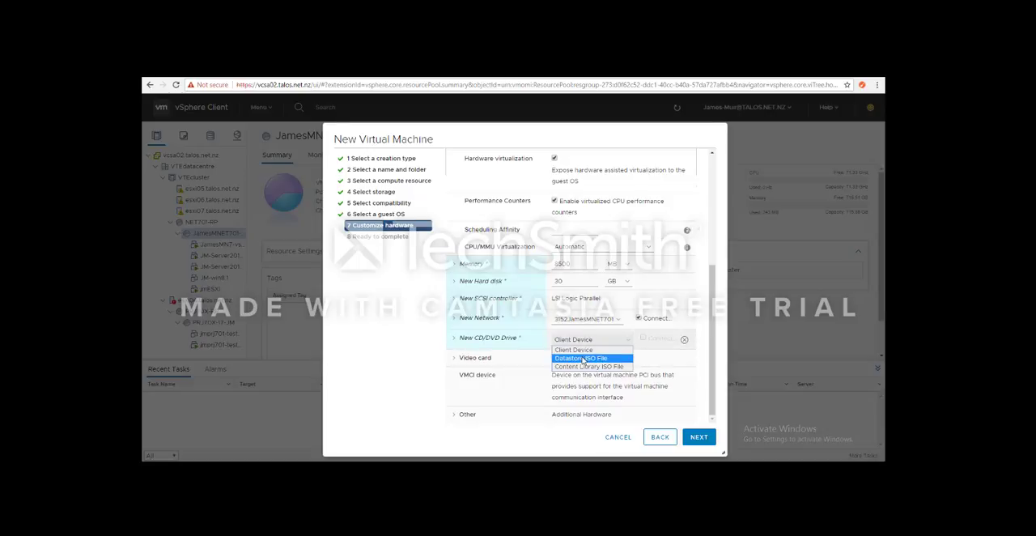
click(582, 358)
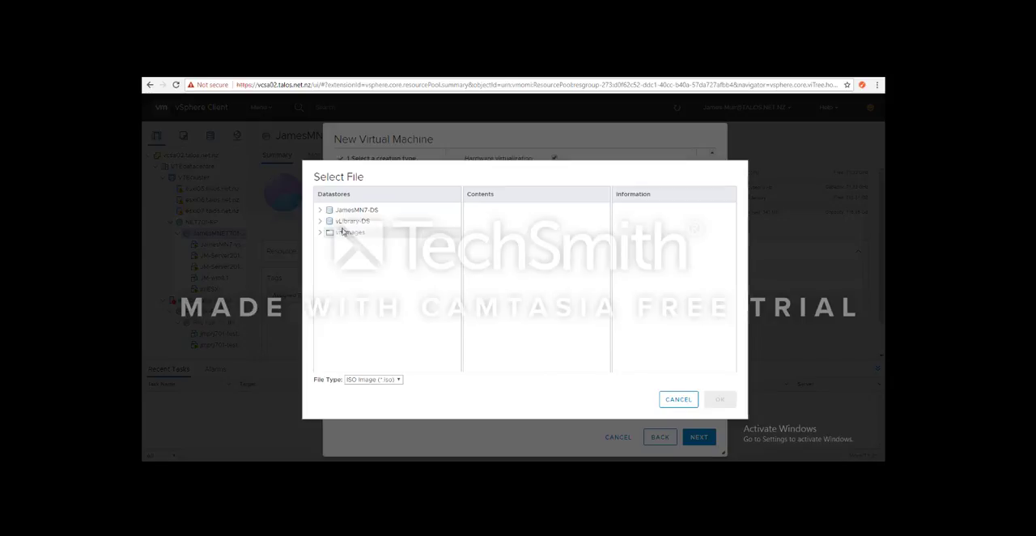
click(323, 221)
click(320, 210)
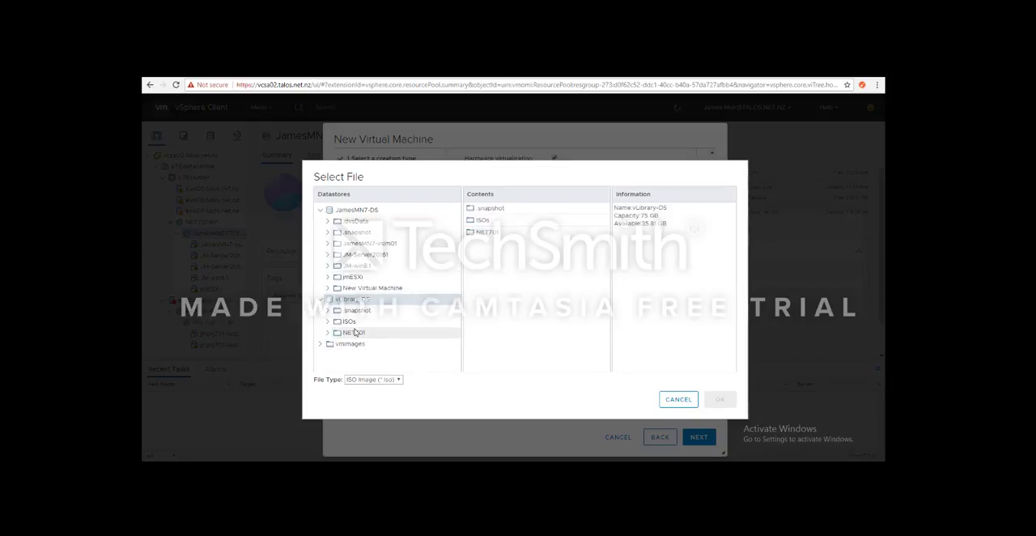
click(328, 334)
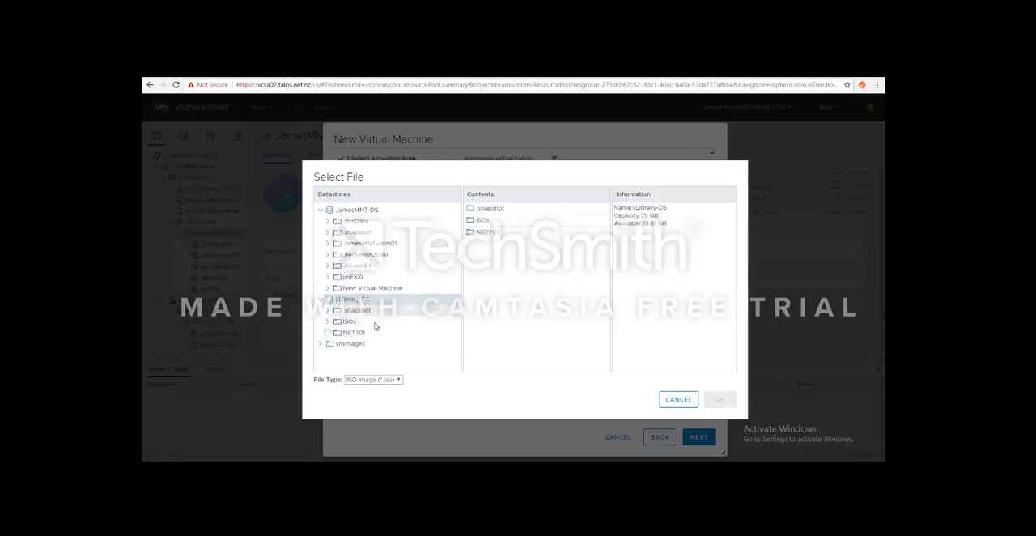
scroll(357, 337, down, 1)
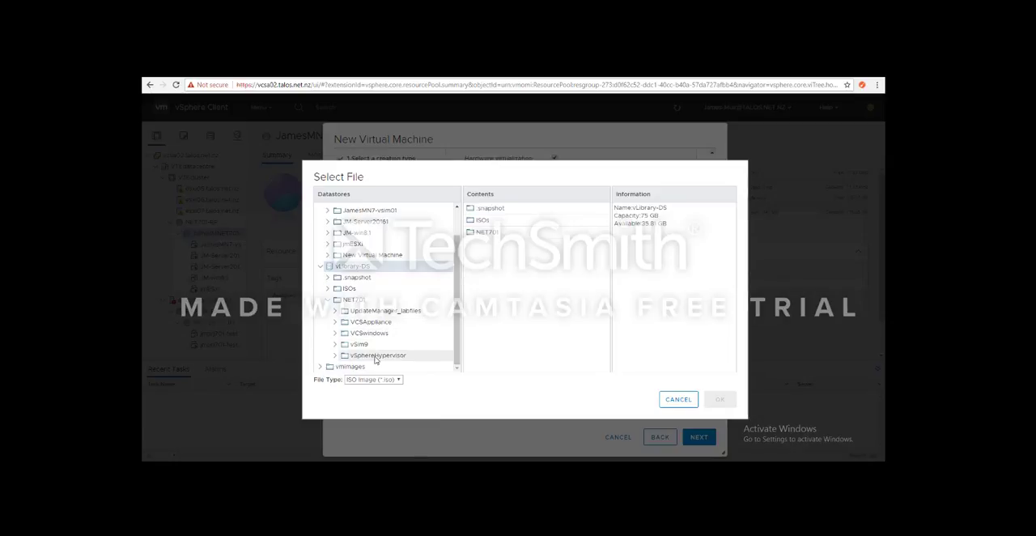
click(375, 357)
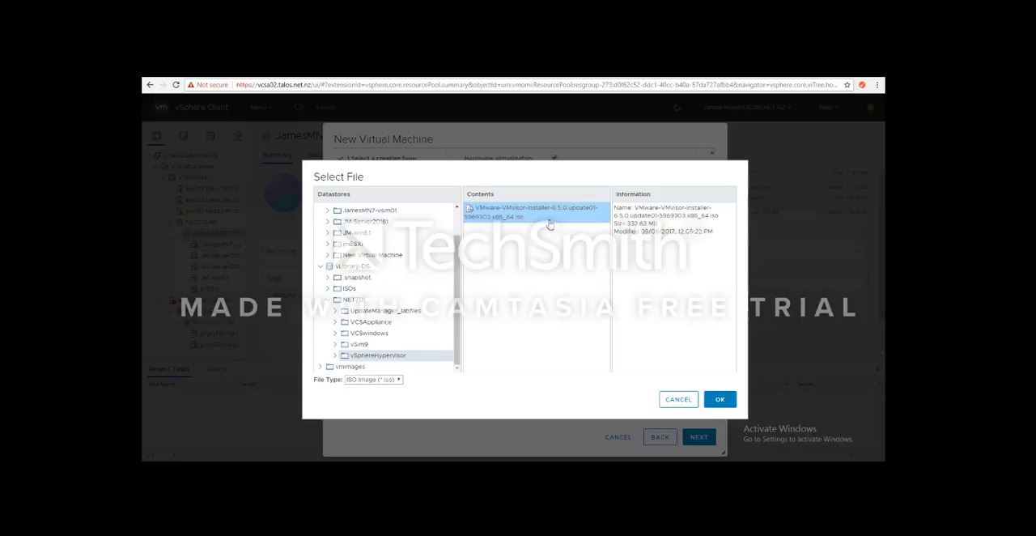
click(720, 400)
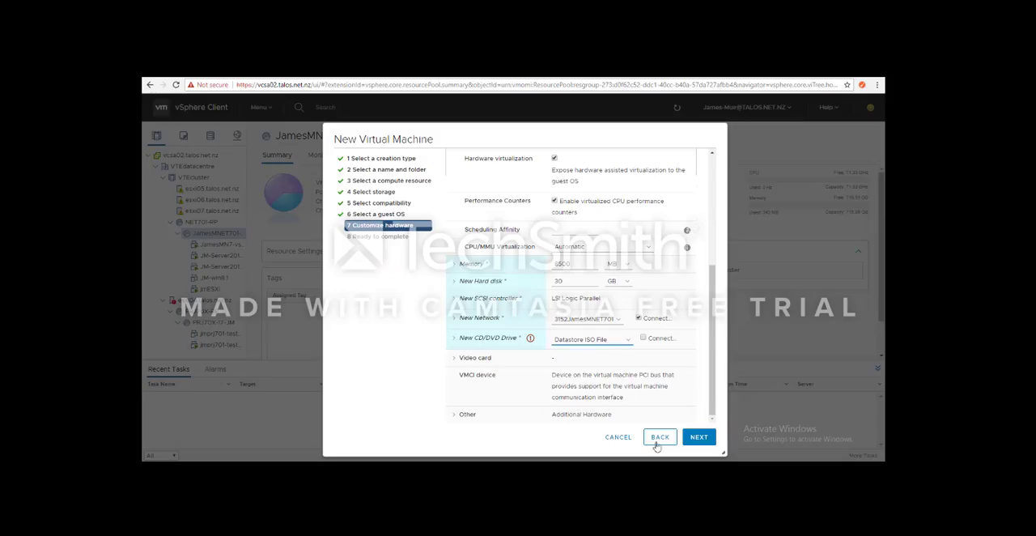
click(644, 339)
Step: Check the hardware settings against the requirements noted in Notepad and complete the virtual machine's creation
scroll(615, 372, up, 5)
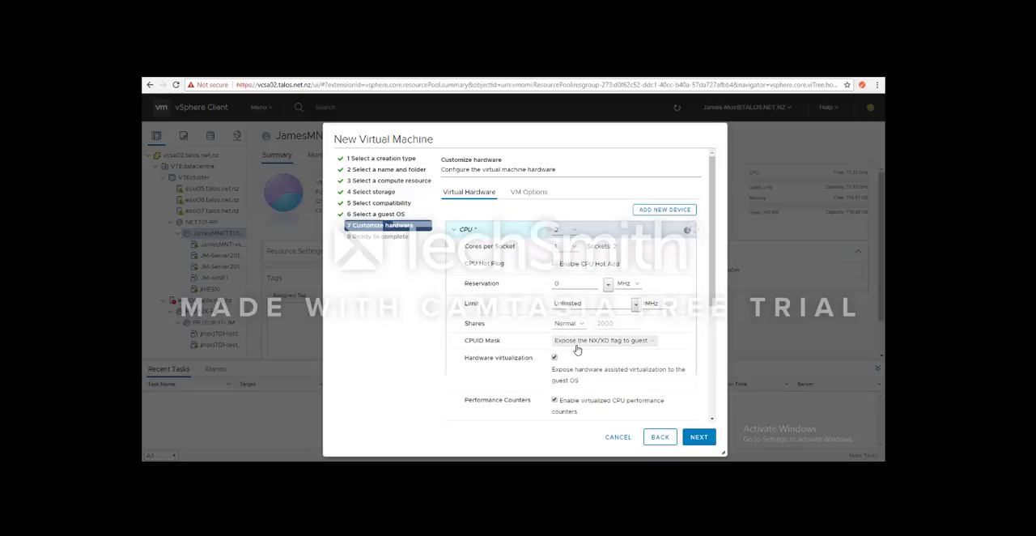
scroll(578, 350, down, 1)
scroll(585, 339, up, 1)
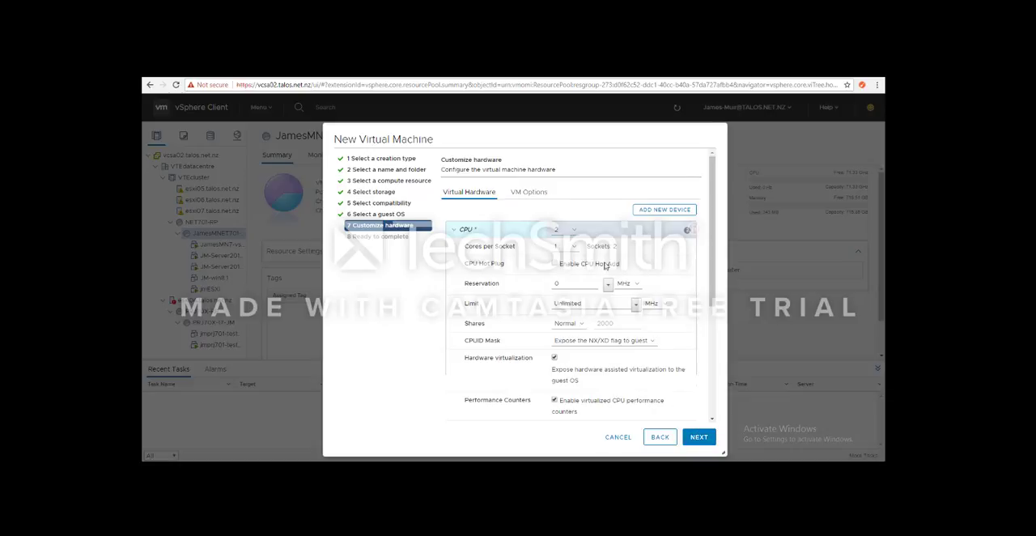
scroll(661, 400, down, 1)
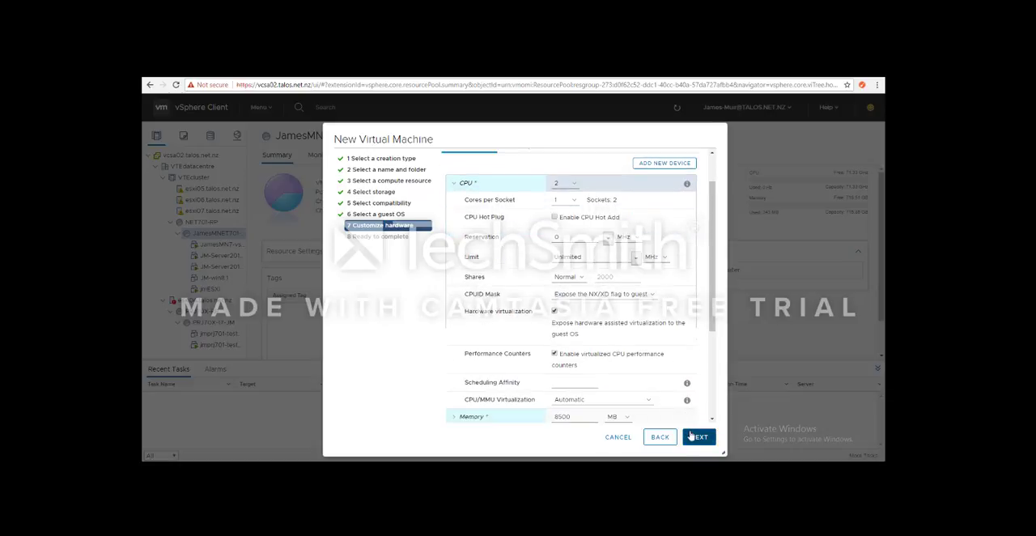
key(alt+Tab)
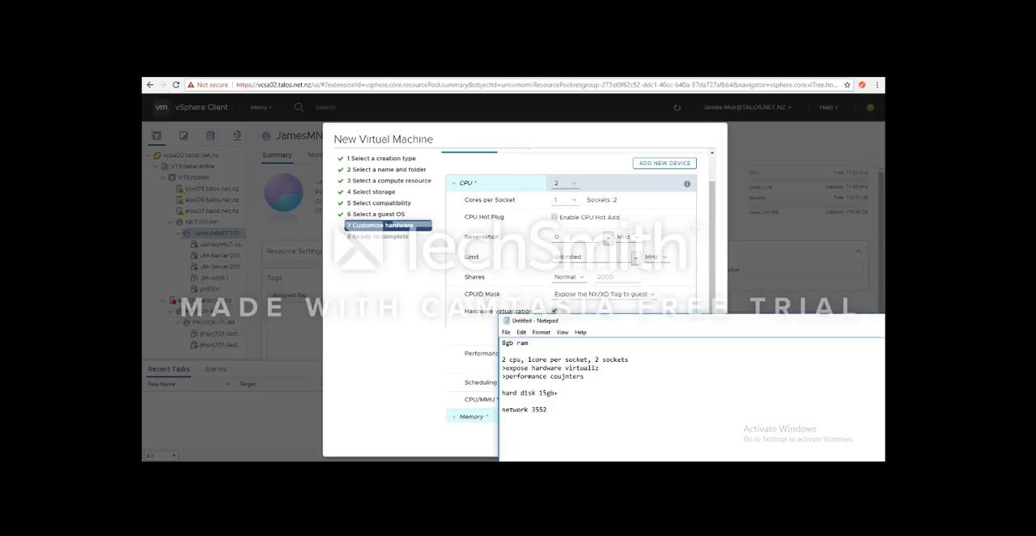
key(alt+Tab)
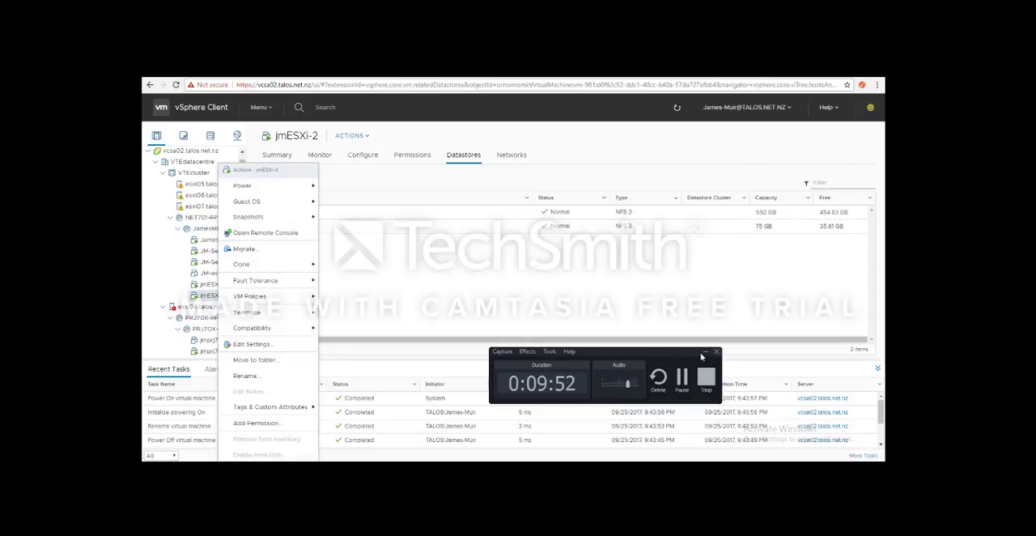
click(703, 353)
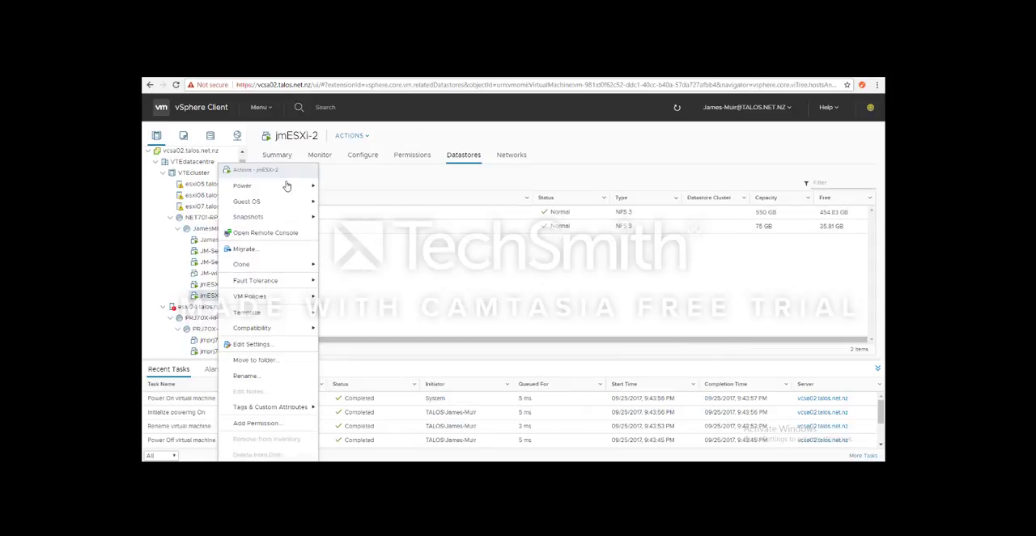
Step: Start the VMware ESXi 6.5.0 installation in the virtual machine's remote console and accept the license agreement
mouse_move(283, 188)
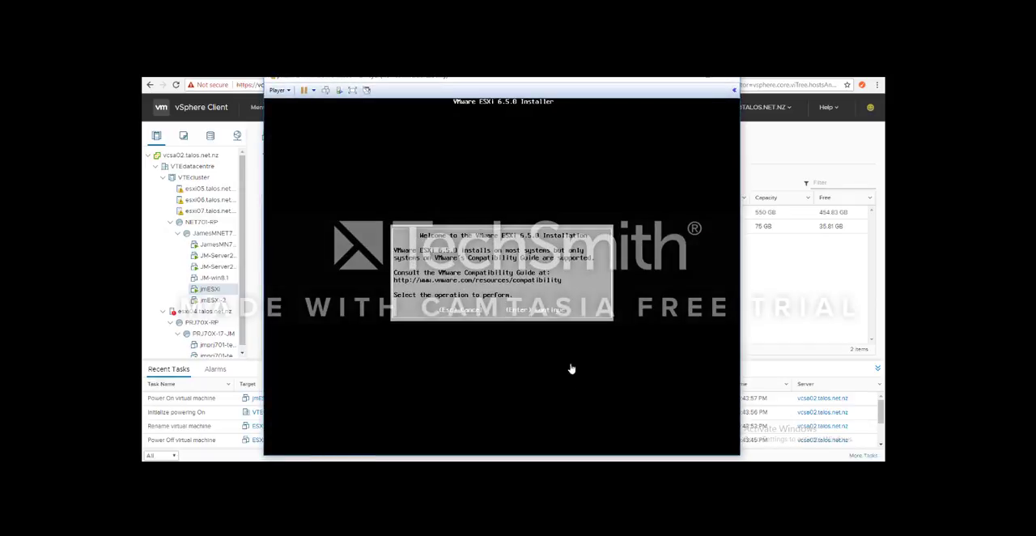
click(521, 288)
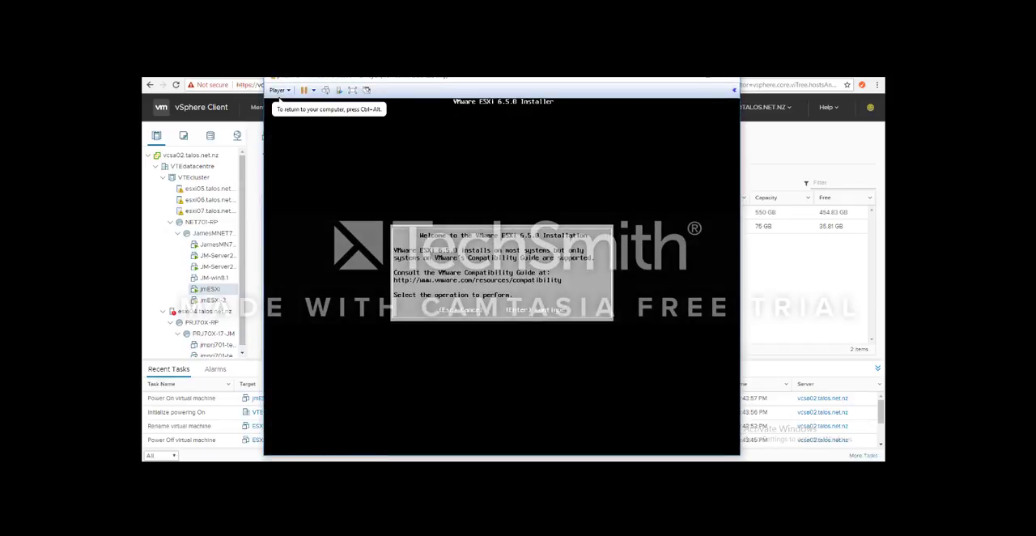
key(Return)
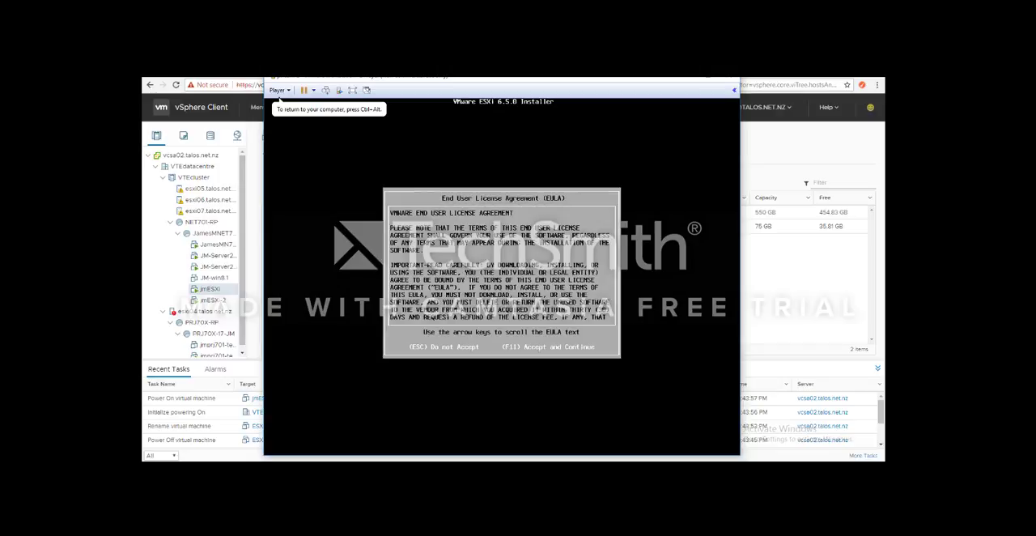
key(F11)
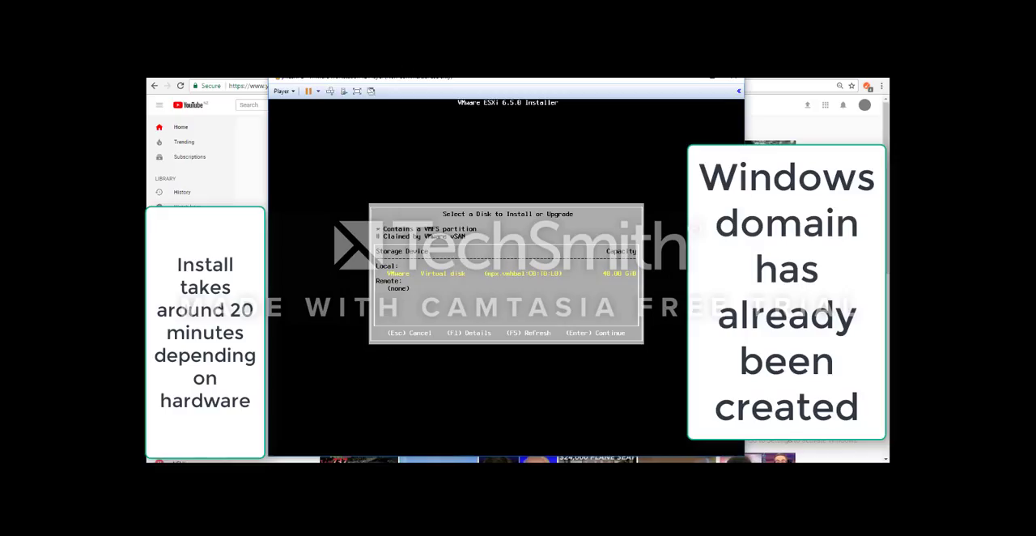
Step: Install ESXi 6.5.0 on the local VMware virtual disk with the US Default keyboard layout, entering and confirming the root password
key(Return)
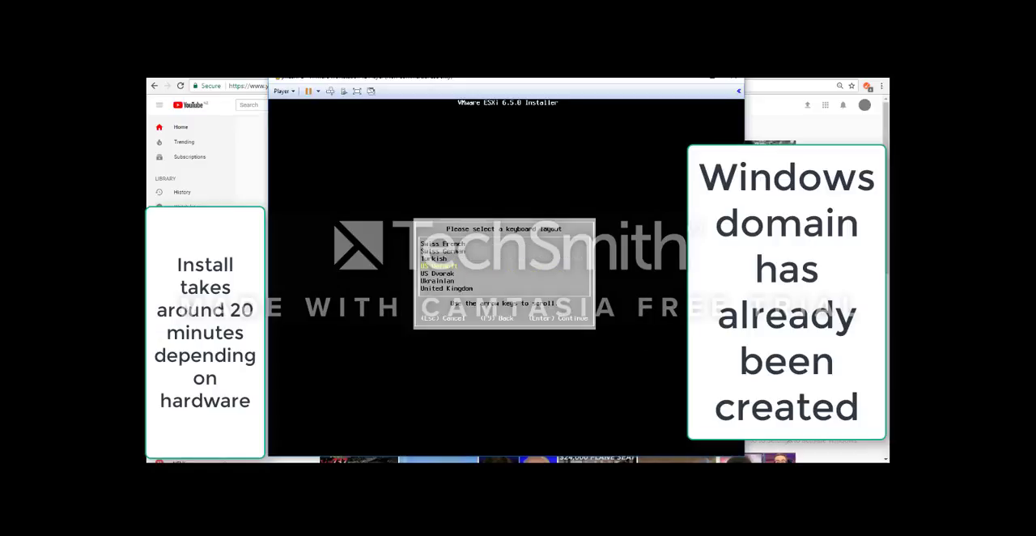
key(Return)
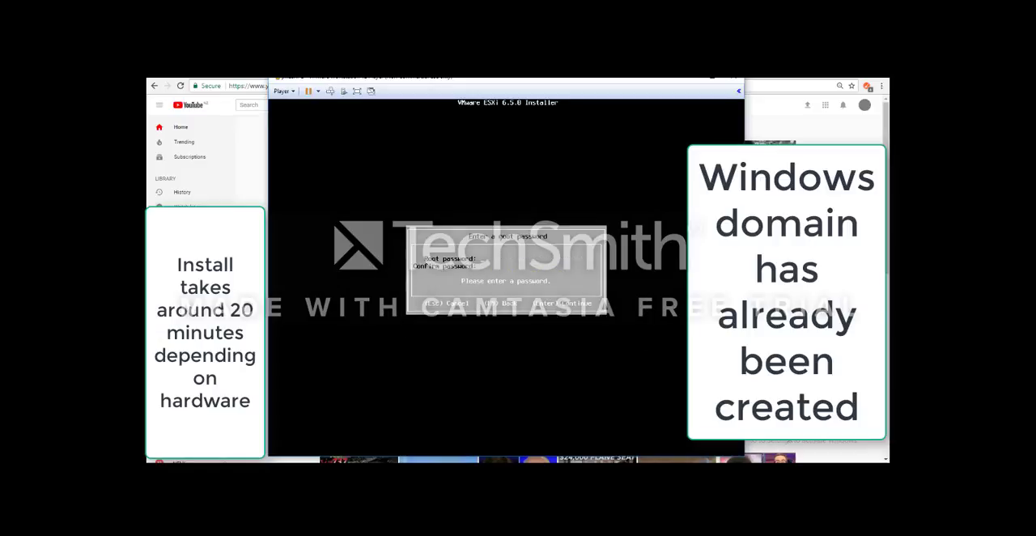
text(******)
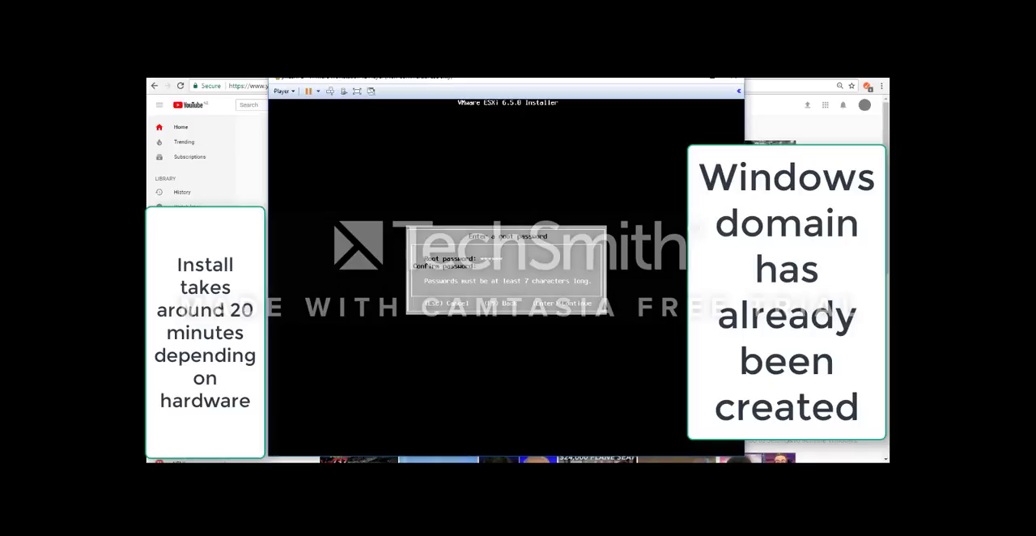
text(******)
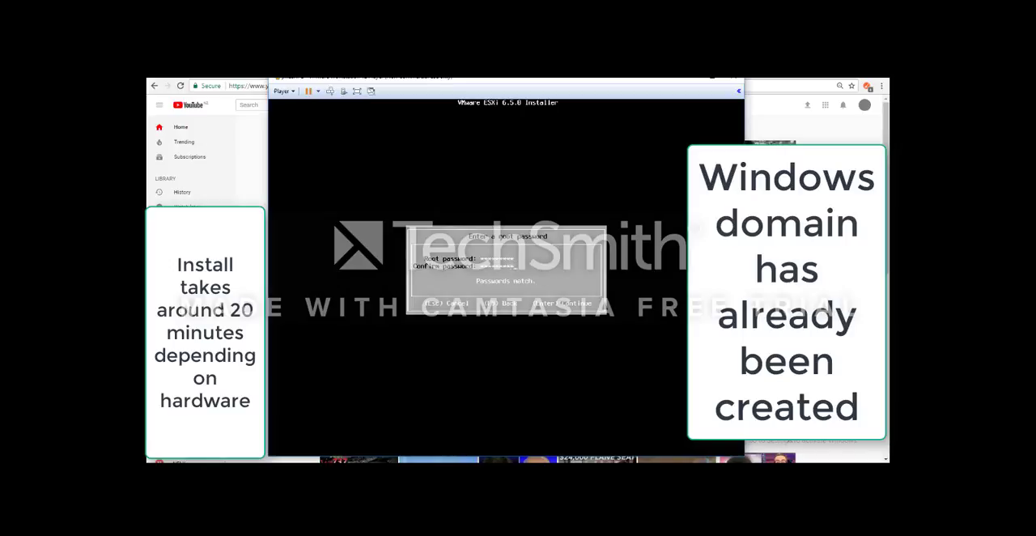
key(Return)
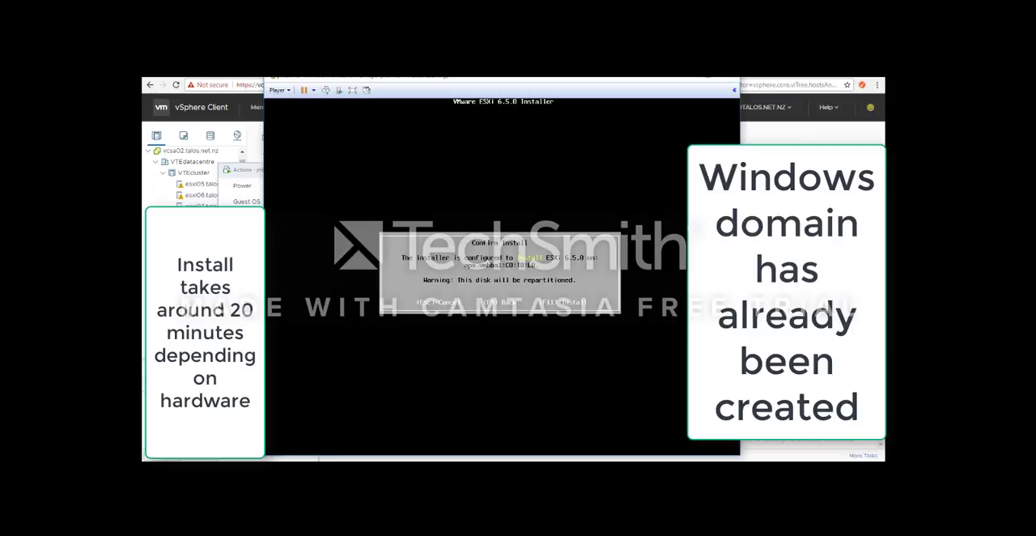
key(F11)
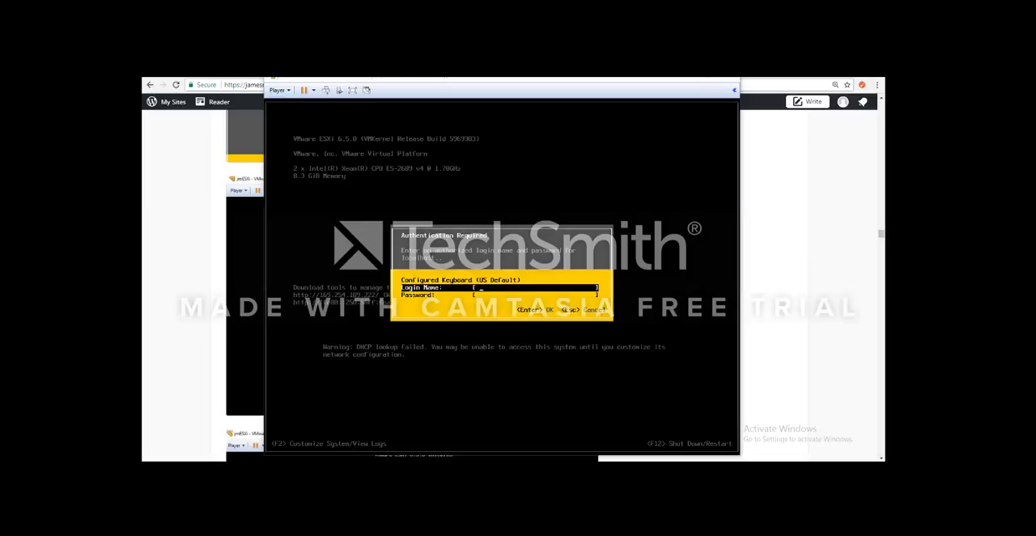
Step: Log in to the ESXi host's system customization as root with the root password
click(666, 340)
text(root)
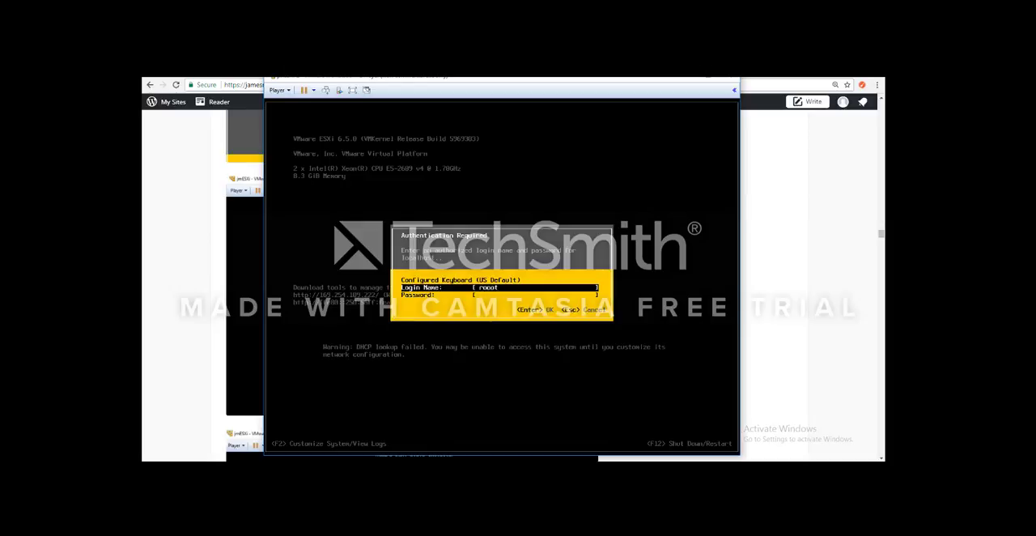
key(BackSpace)
key(Tab)
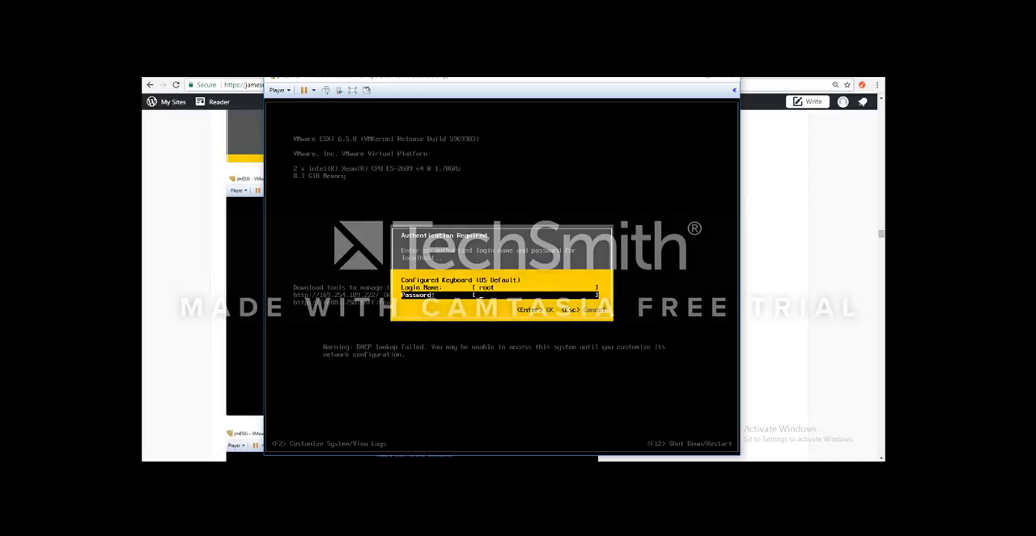
text(******)
key(Return)
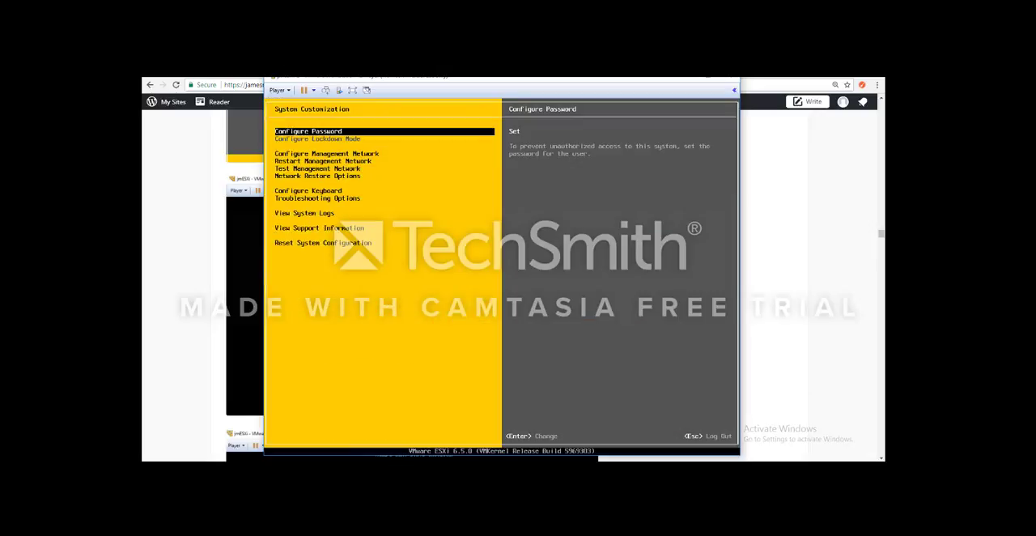
Step: Switch the management network's IPv4 configuration to a static IPv4 address and network configuration
key(Down)
key(Down)
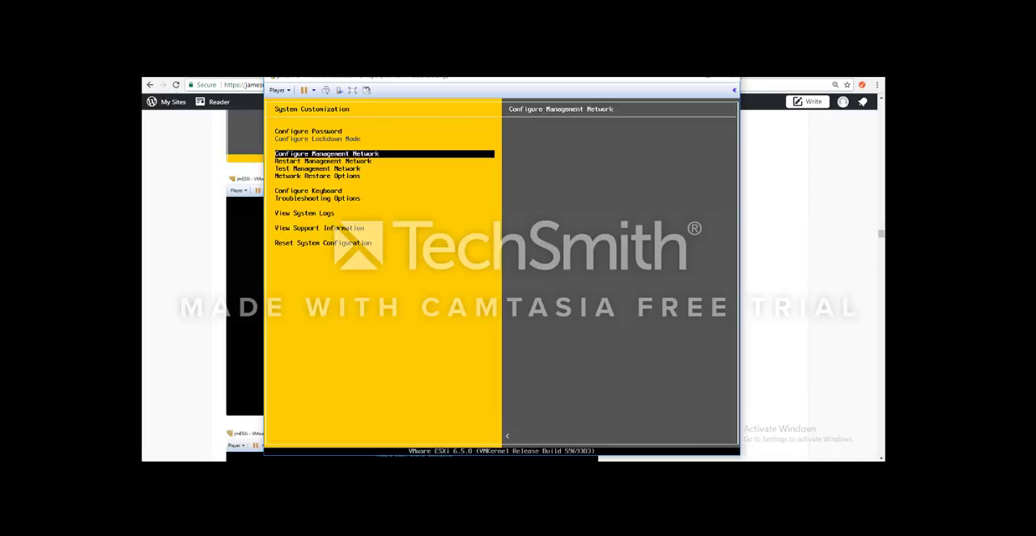
key(Return)
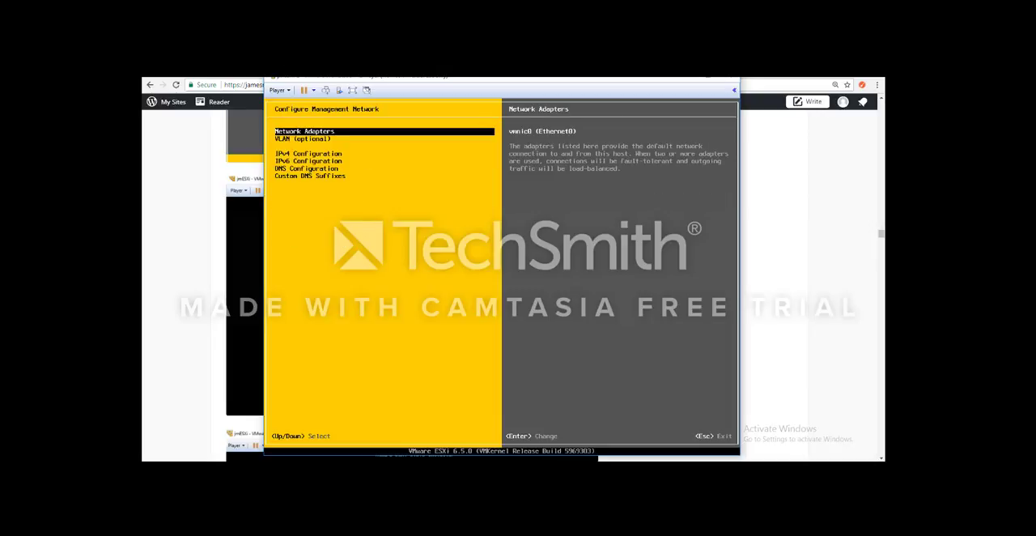
key(Down)
key(Down)
key(Down)
key(Up)
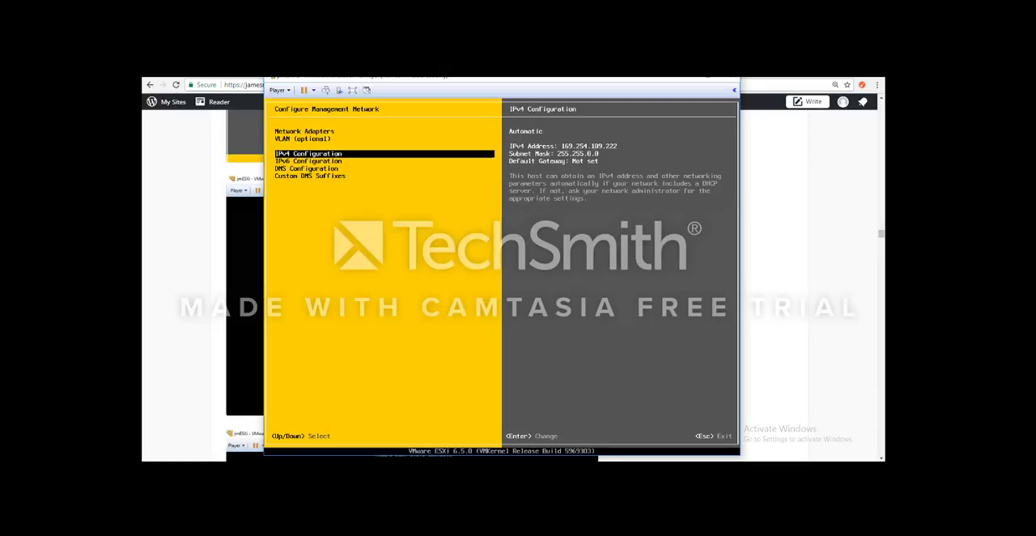
key(Return)
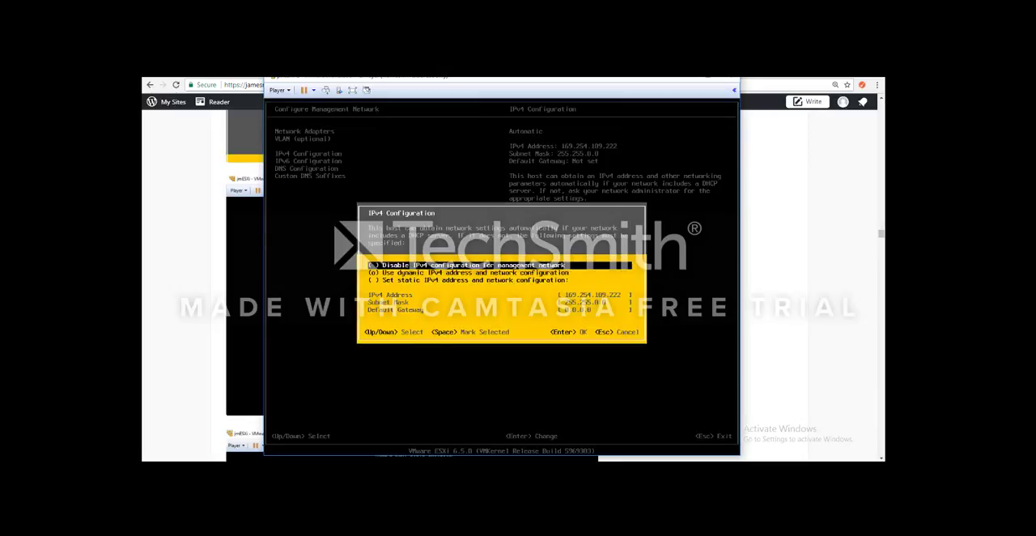
key(Down)
key(Down)
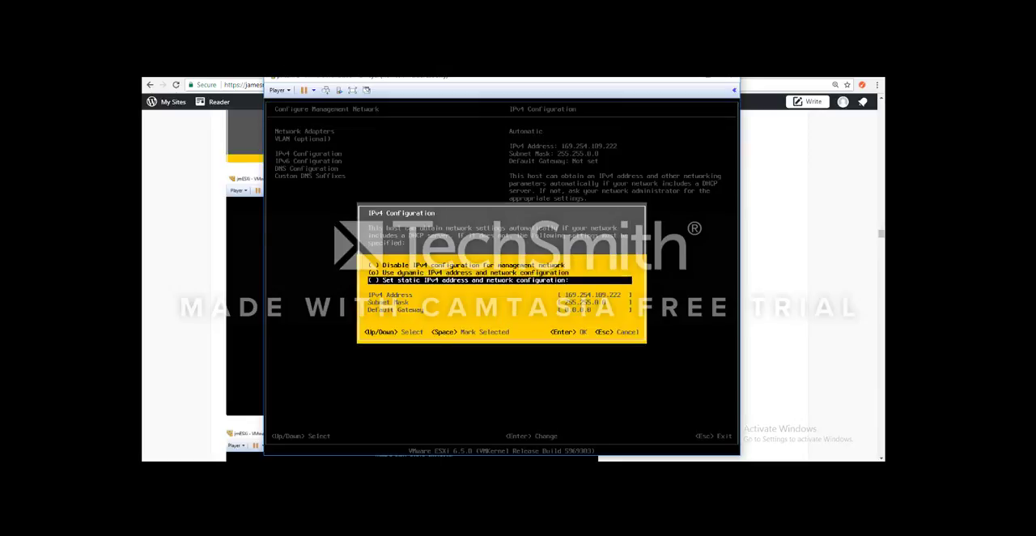
key(Up)
key(Up)
key(Down)
key(Down)
key(space)
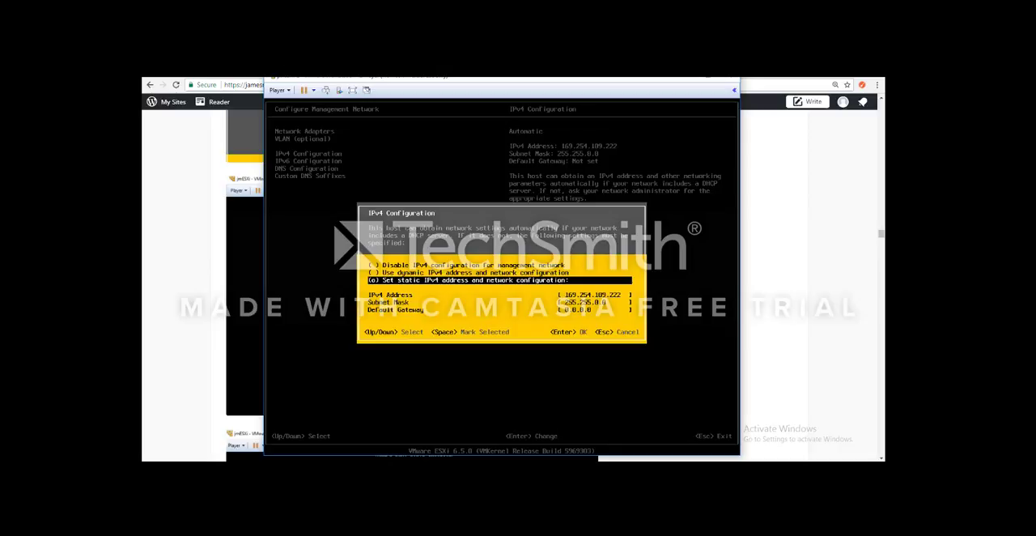
Step: Set the static IPv4 address to 192.168.0.59 and enter 255.255.255 as the subnet mask
key(Down)
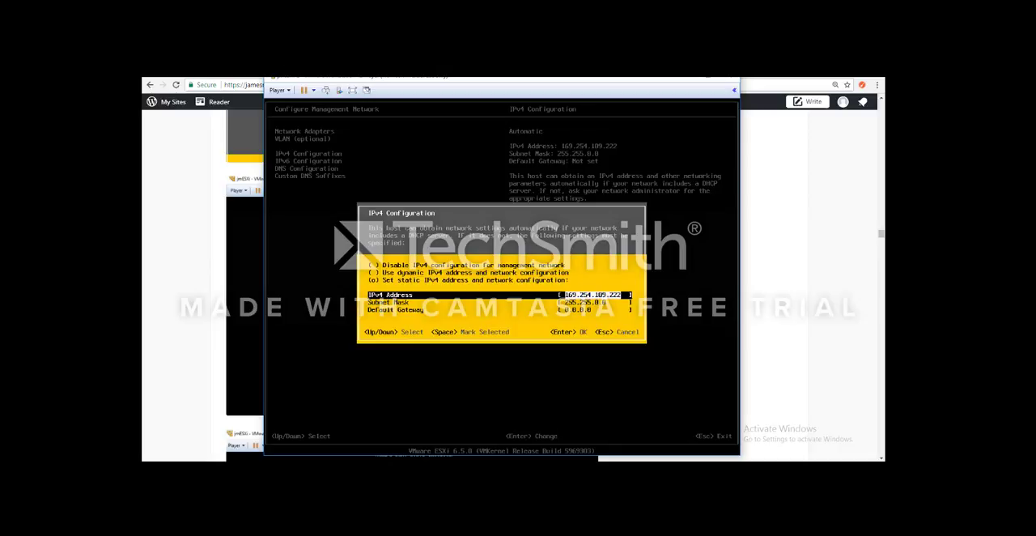
text(192.168.0.59)
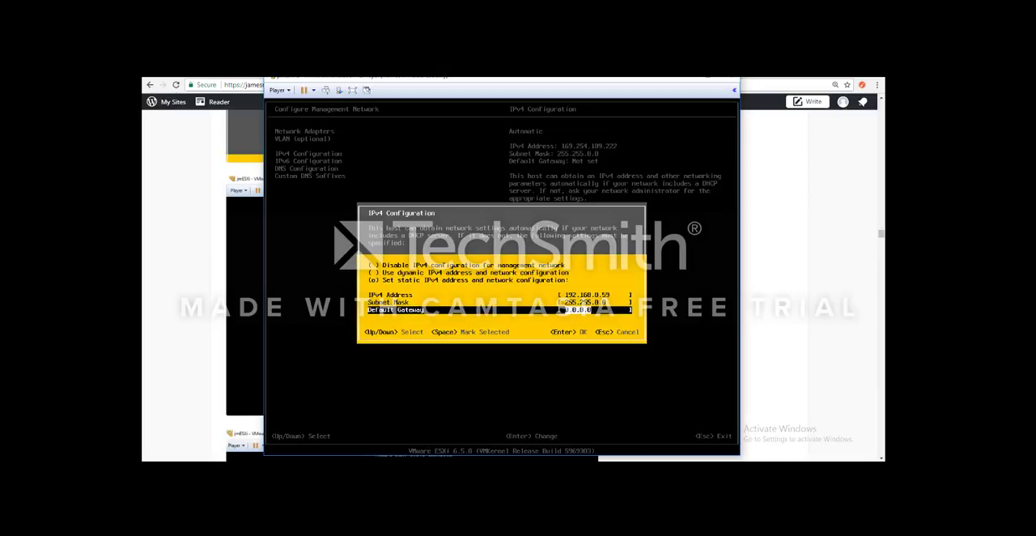
key(Down)
key(BackSpace)
text(255)
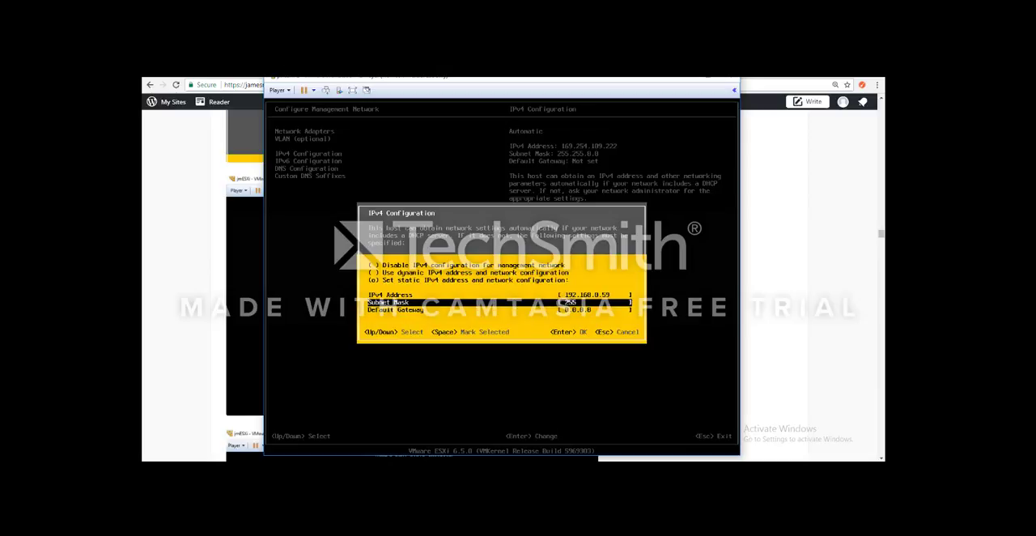
text(.255.255)
Step: Set the default gateway to 192.168.0.2 and try to apply the IPv4 configuration
key(Down)
key(BackSpace)
text(192.16)
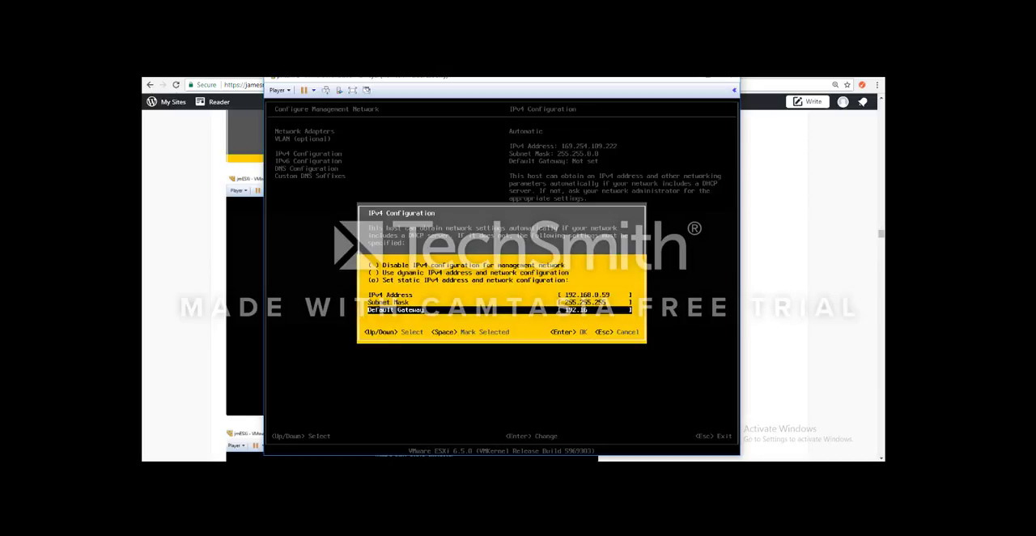
text(8.0.2)
key(Return)
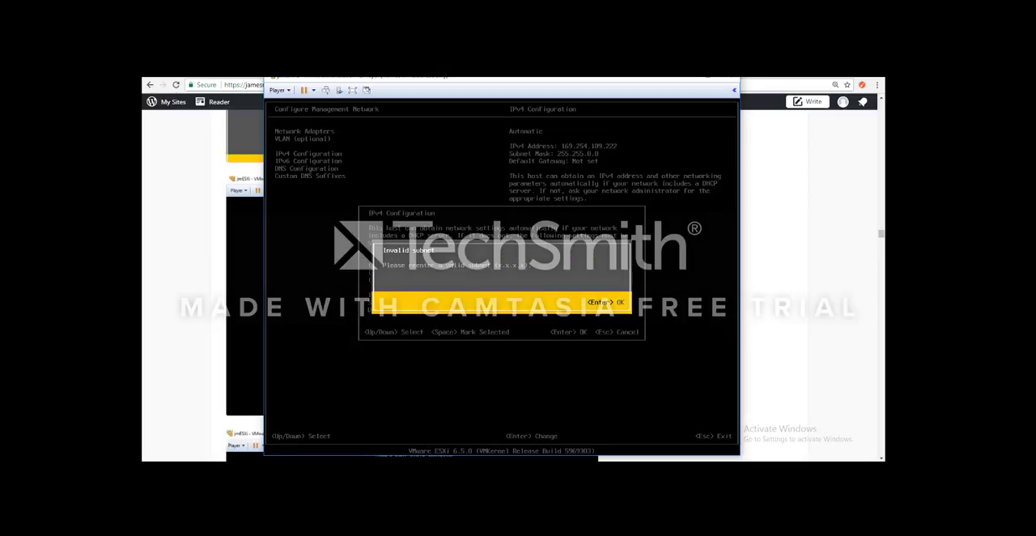
key(Return)
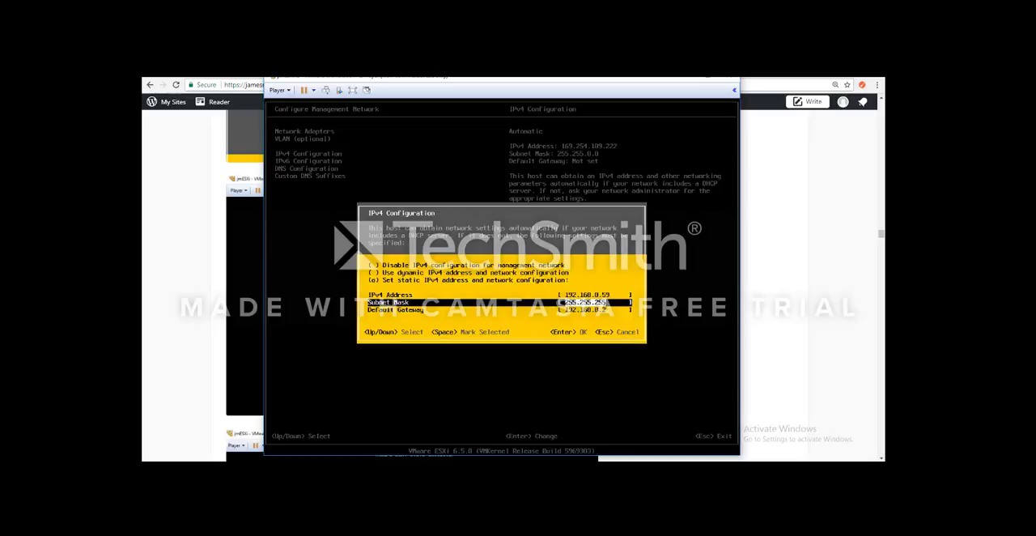
Step: Re-enter the subnet mask beginning with 255.255.255 as a complete four-part value and apply the IPv4 configuration
text(255.255.255)
key(Return)
Step: Set the primary DNS server to 192.168.0.1 in the management network's DNS configuration
key(Down)
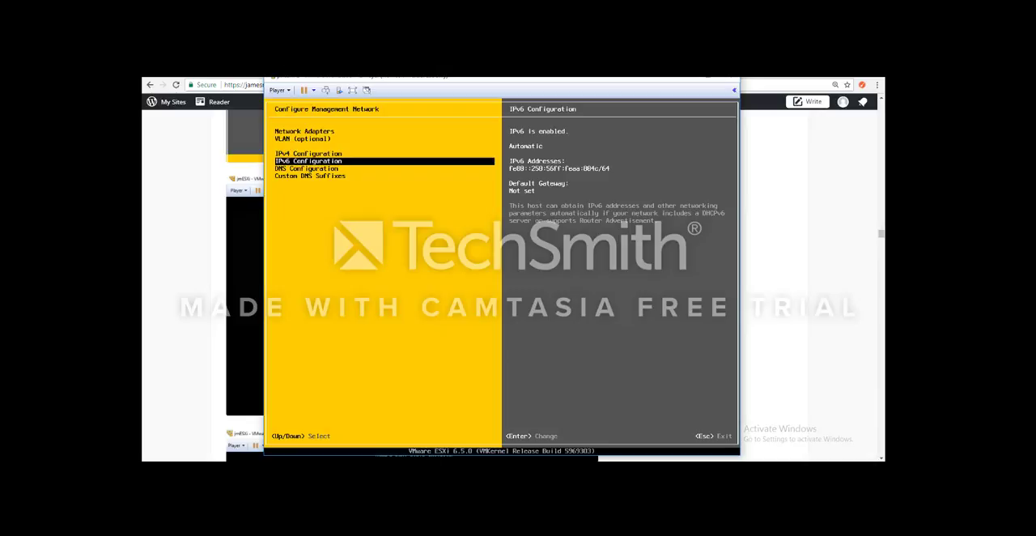
key(Down)
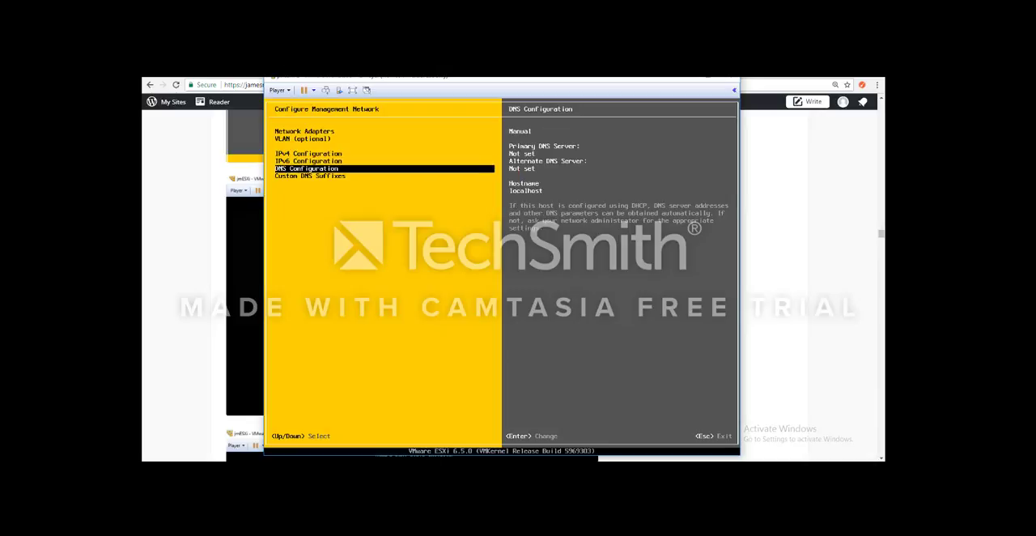
key(Return)
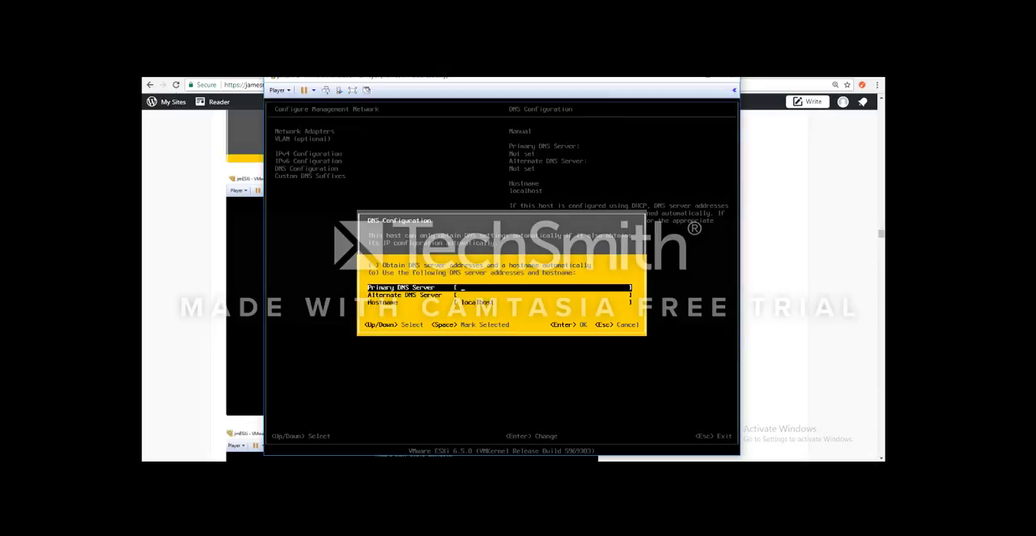
text(192.168.0.1)
Step: Set the hostname to jmESXi-2.james.local, accept the DNS configuration and exit the management network settings
key(Down)
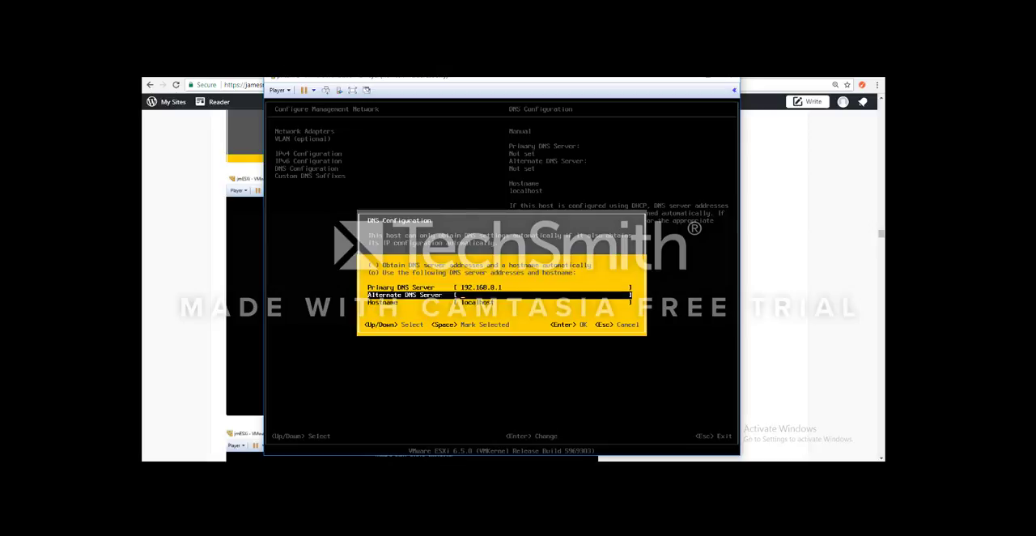
key(Down)
key(BackSpace)
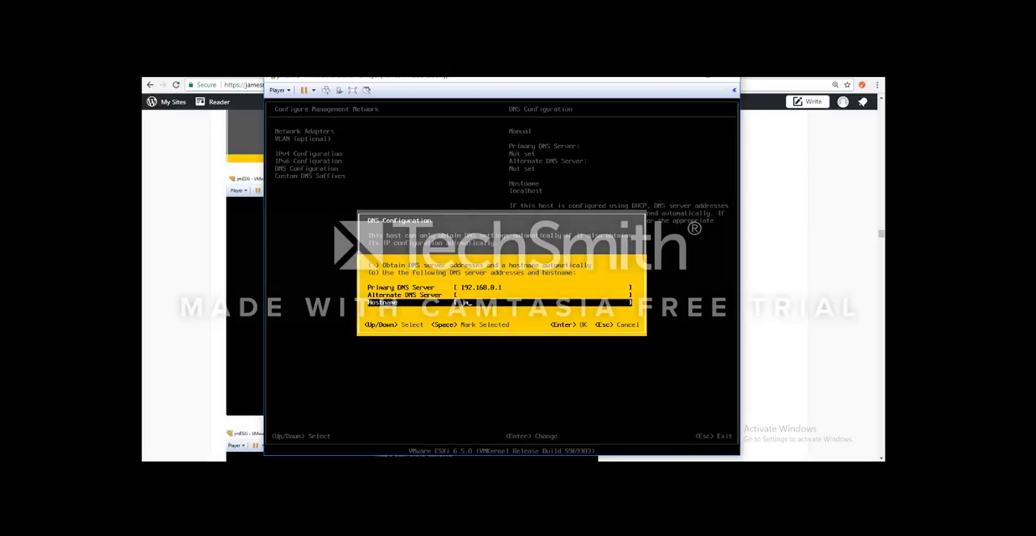
text(jmESXi-2.james.local)
key(Return)
key(Escape)
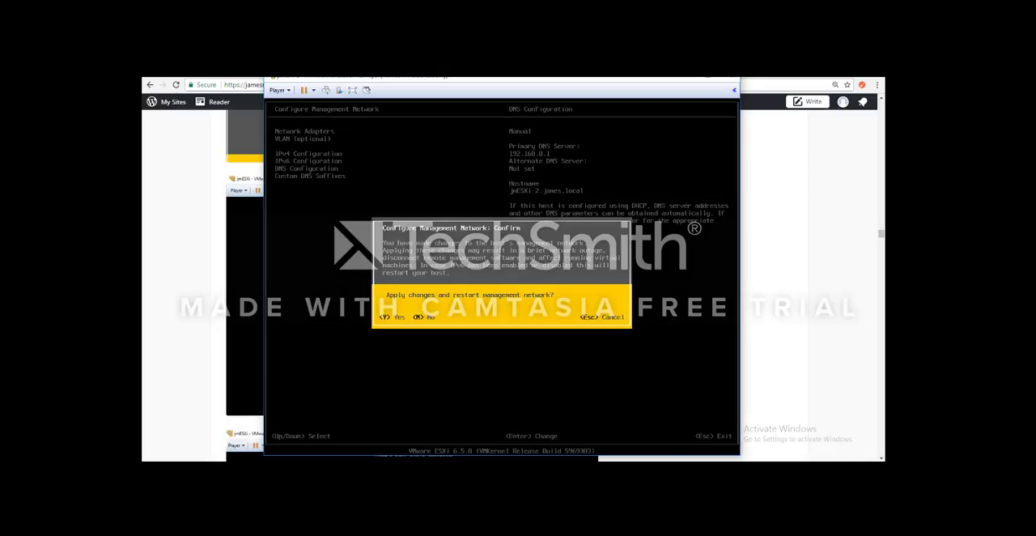
key(Escape)
Step: Review the primary DNS server and hostname in the management network's DNS configuration
key(Up)
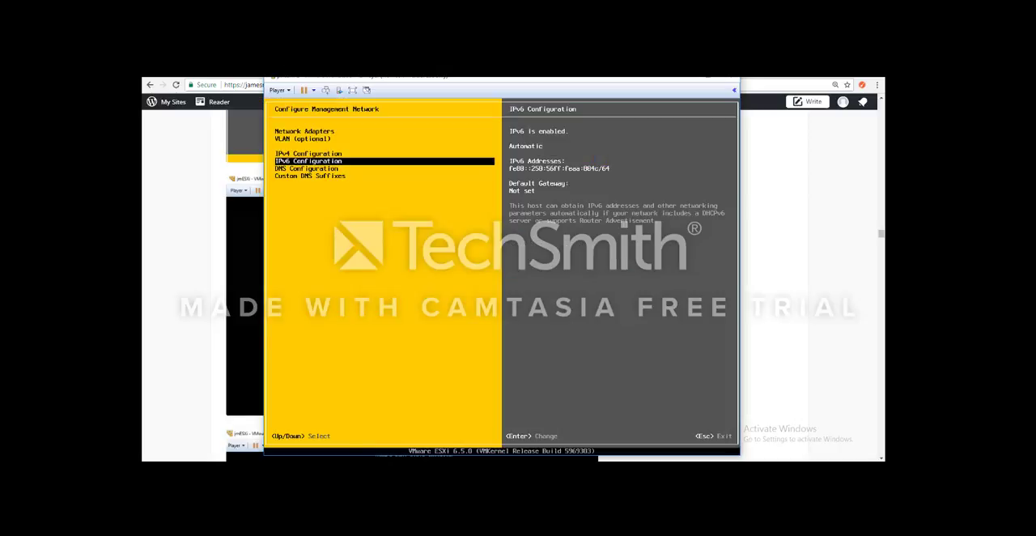
key(Down)
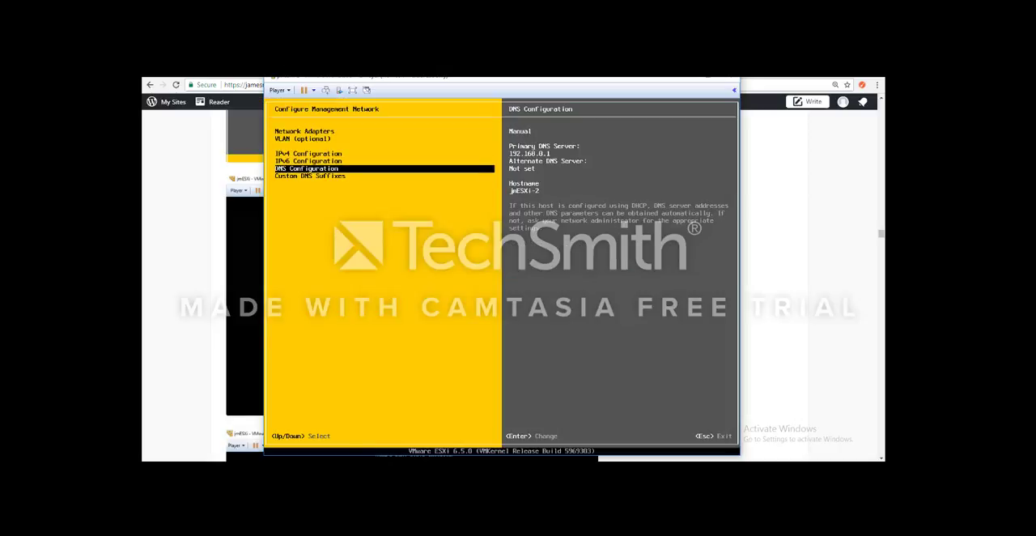
key(Return)
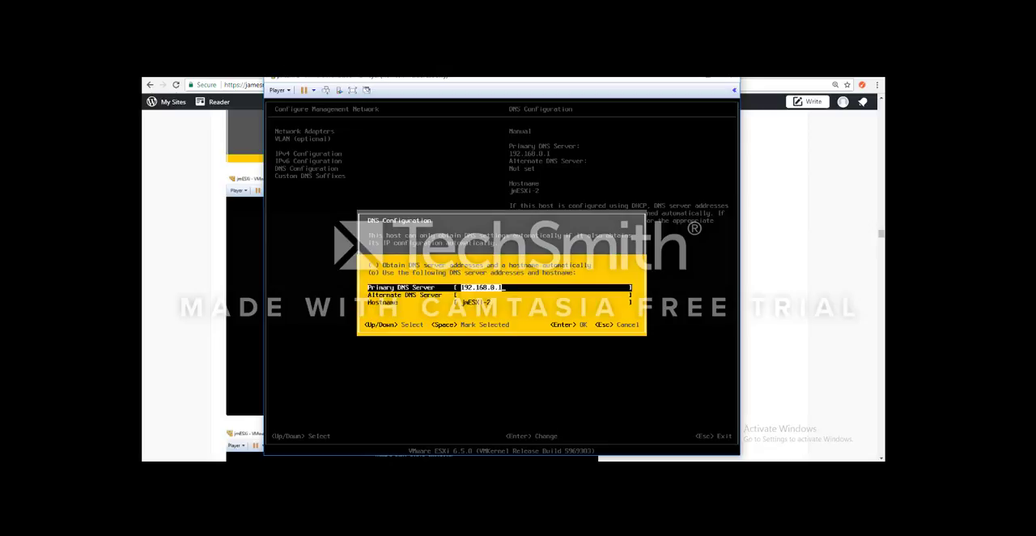
key(Return)
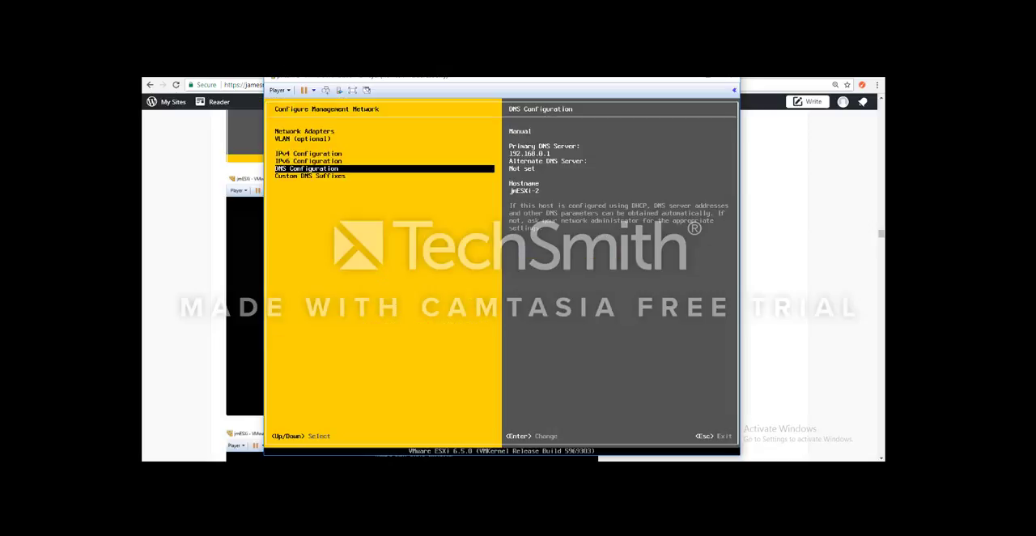
Step: Run the management network test, pinging 192.168.0.2 and 192.168.0.1 and resolving the hostname jmESXi-2.james.local
key(Down)
key(Return)
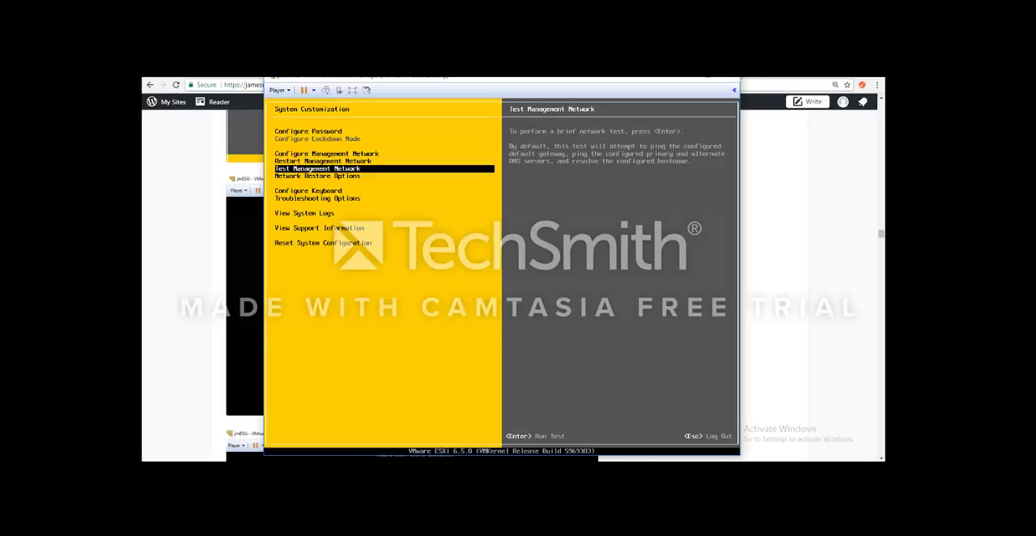
key(Return)
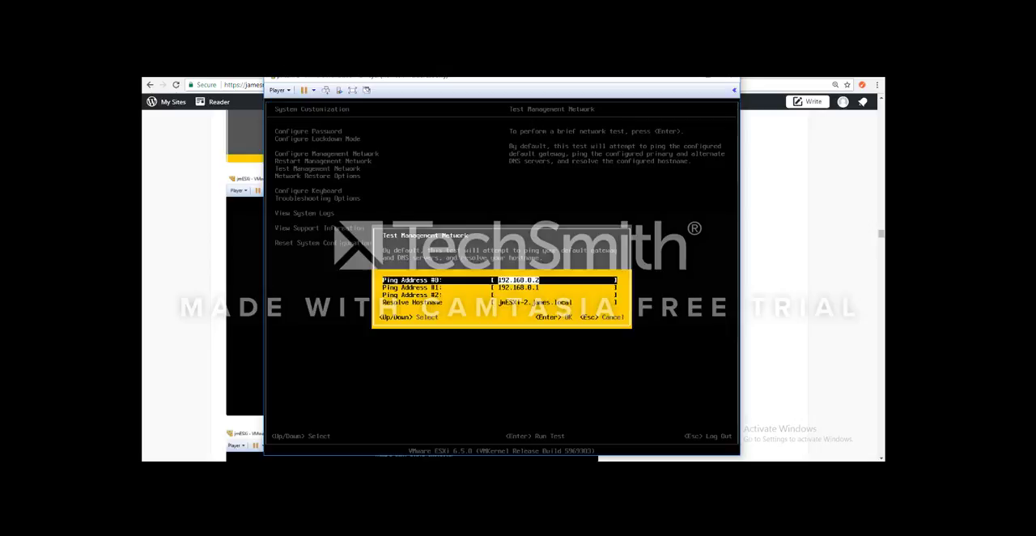
key(Down)
key(Down)
key(Down)
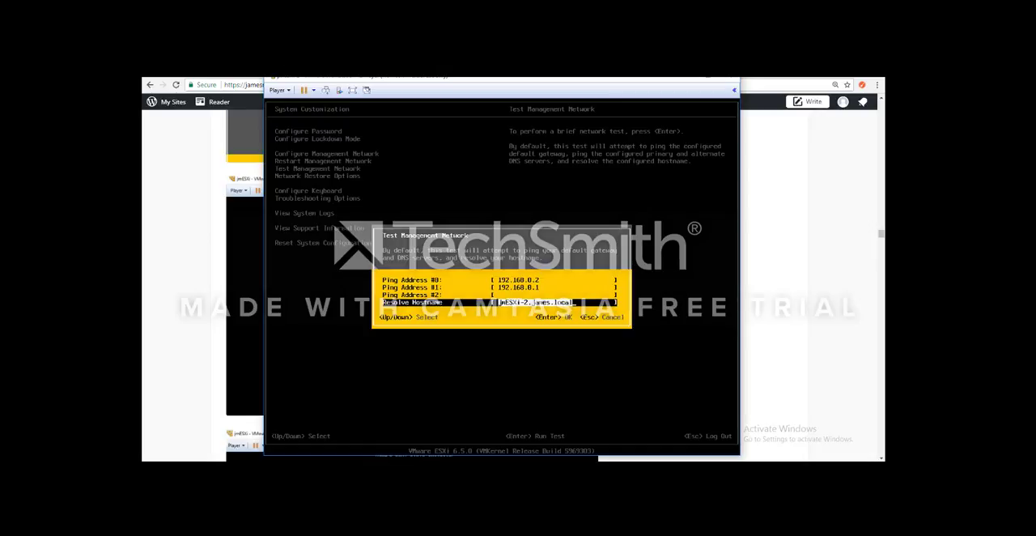
key(Return)
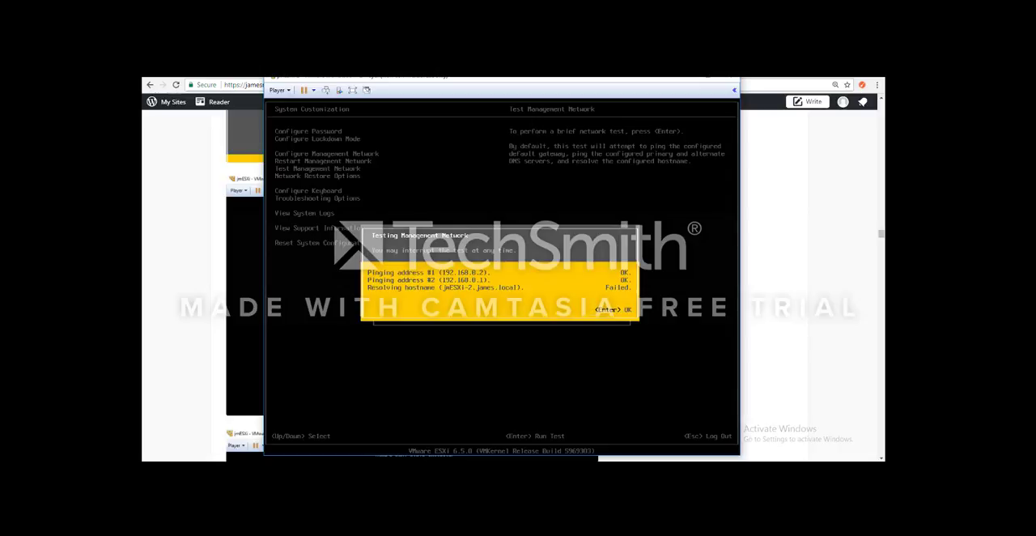
Step: Dismiss the network test results and open a remote console to JM-Server20161-DNS from vSphere, connecting despite the invalid security certificate
key(Return)
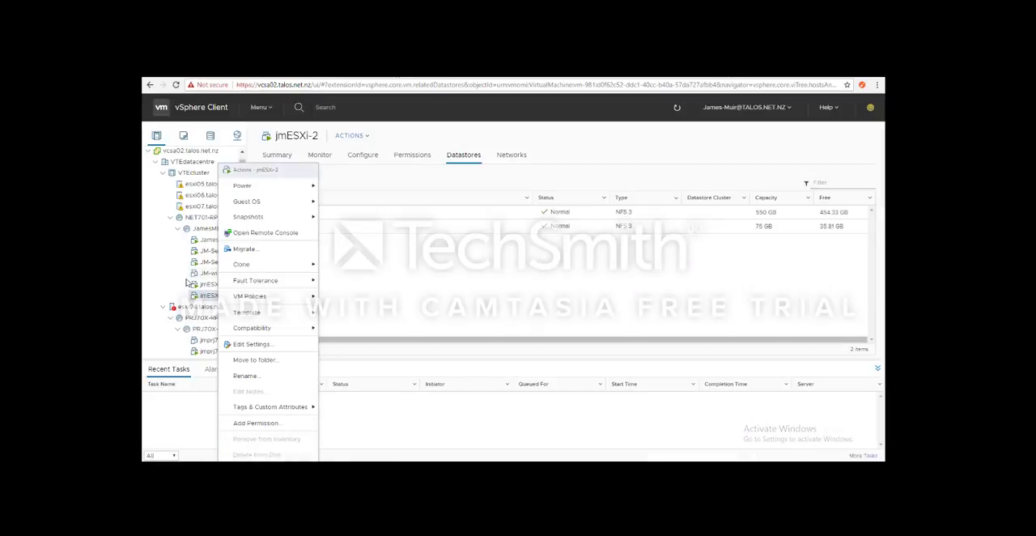
click(186, 283)
click(218, 262)
click(218, 252)
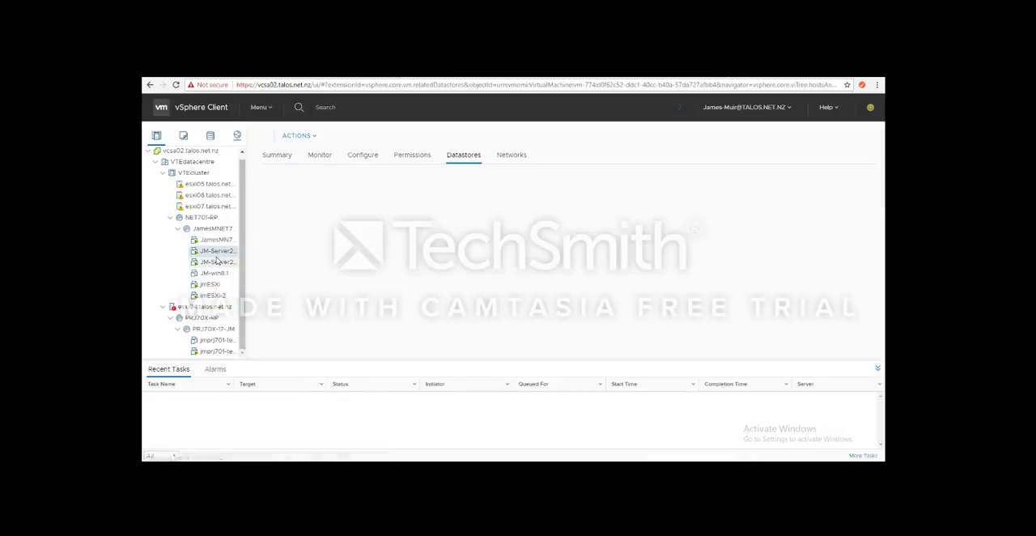
click(217, 260)
click(215, 242)
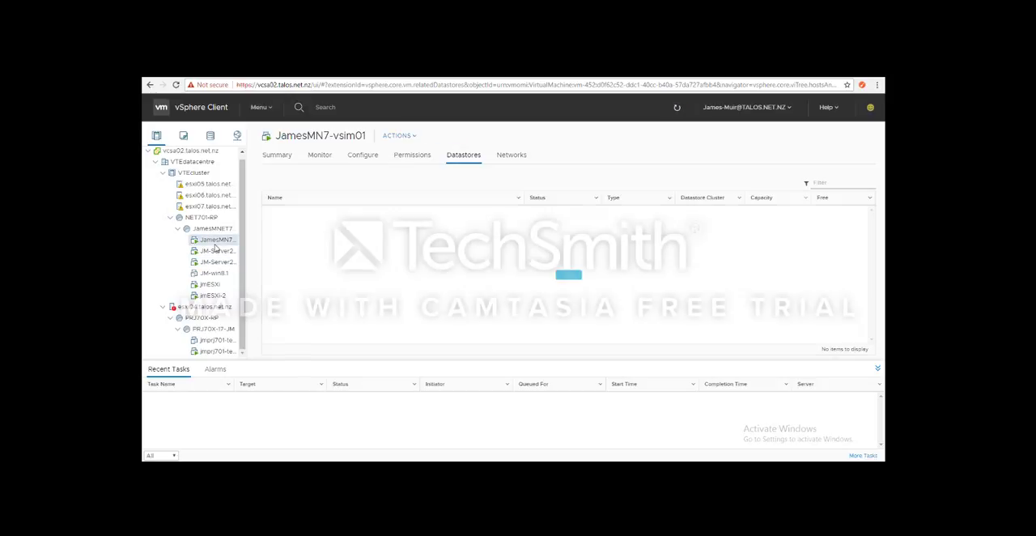
click(215, 250)
right_click(217, 250)
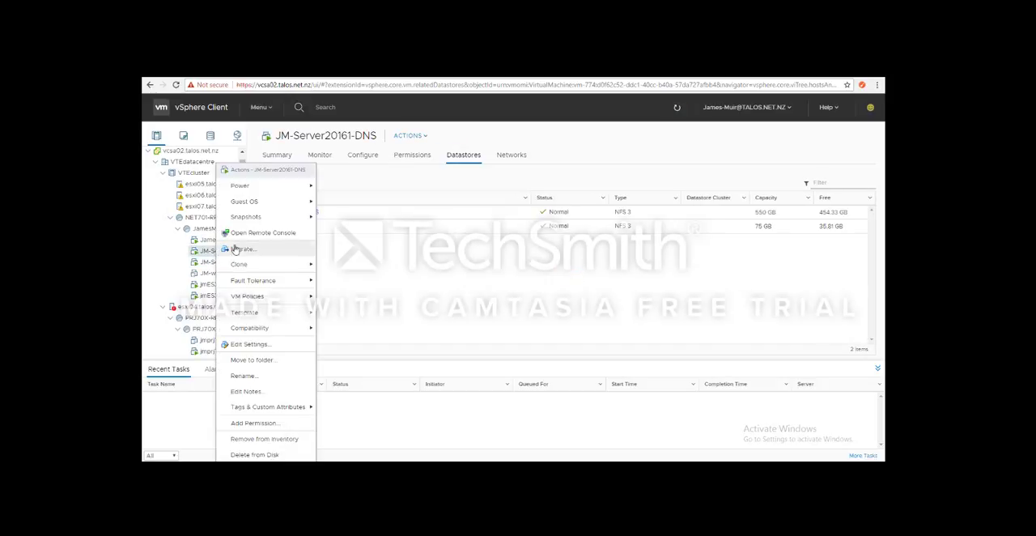
click(235, 233)
click(544, 152)
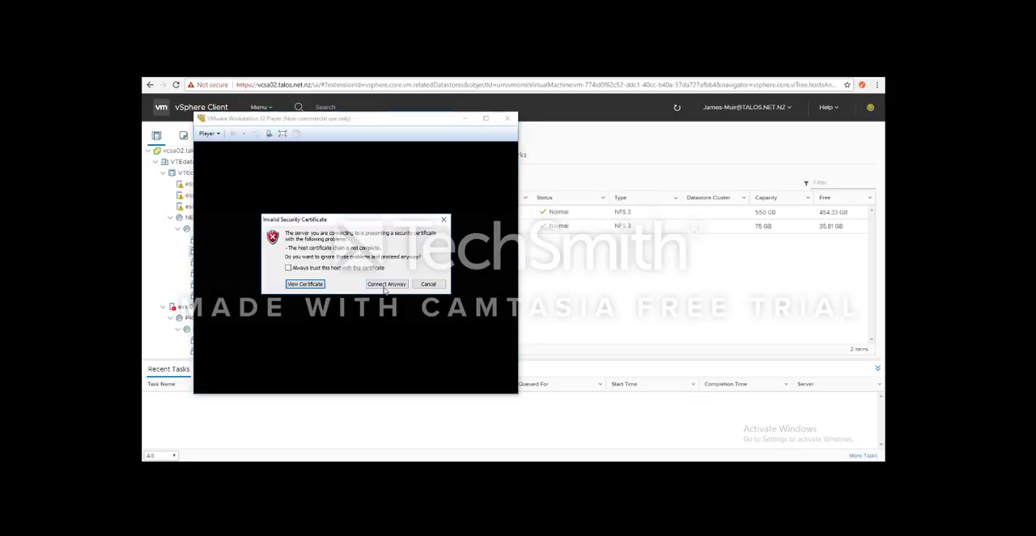
click(386, 284)
Step: Maximize the console window, unlock the server and sign in to the Administrator account with its password
mouse_move(235, 468)
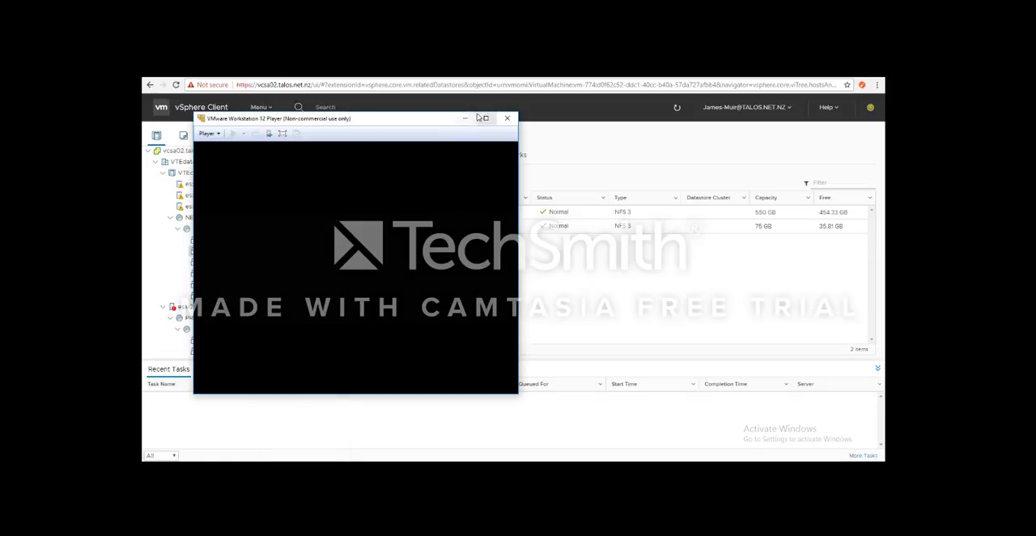
drag(382, 119, 486, 119)
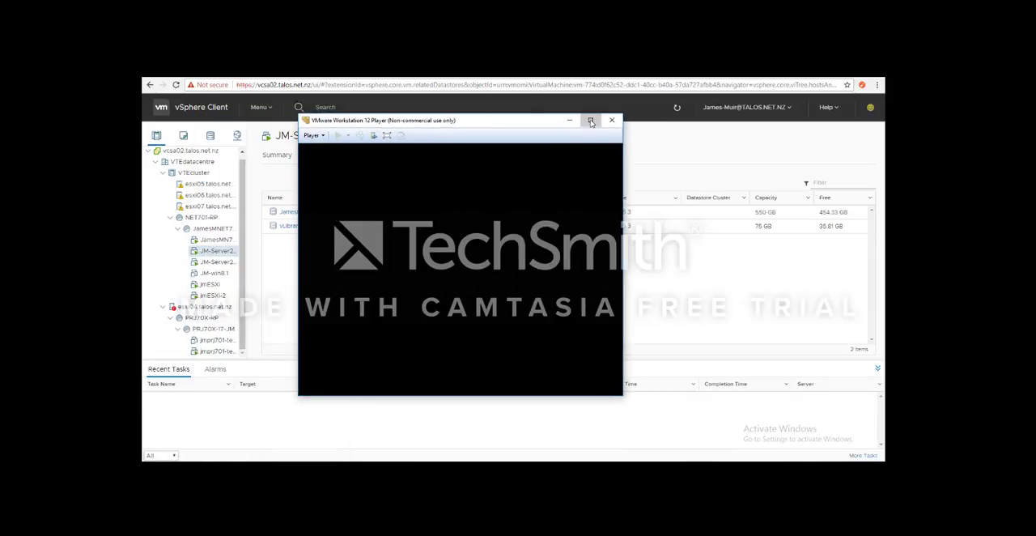
click(590, 119)
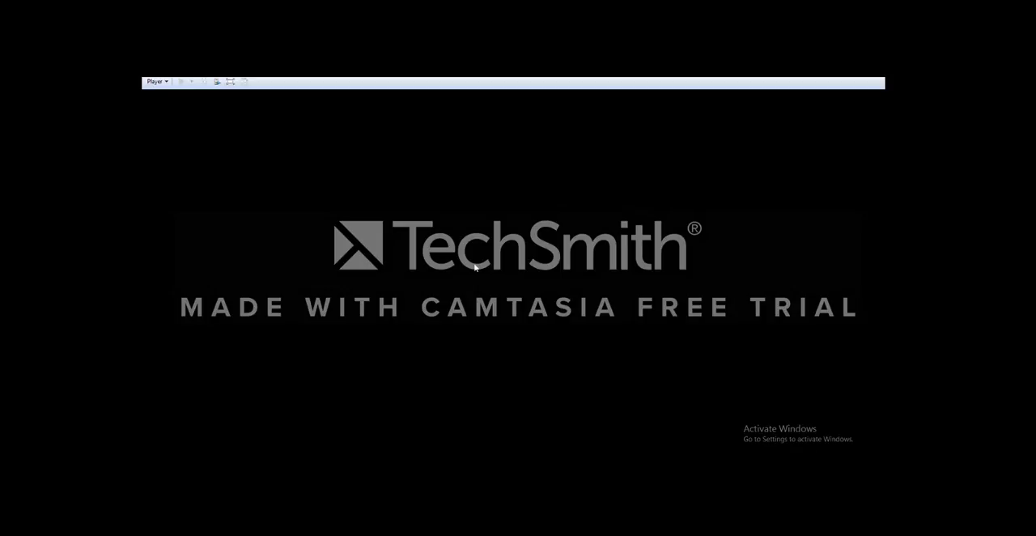
click(294, 468)
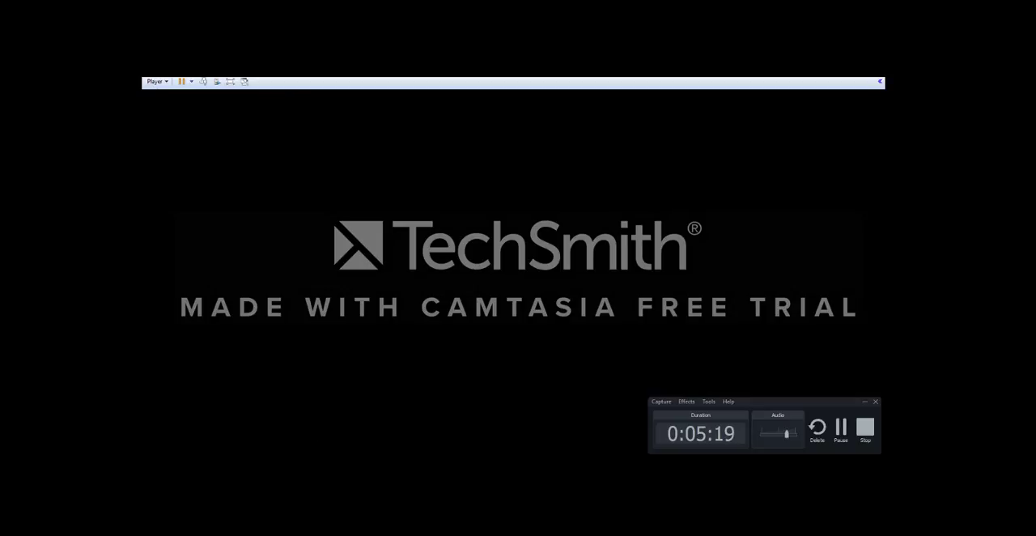
click(372, 293)
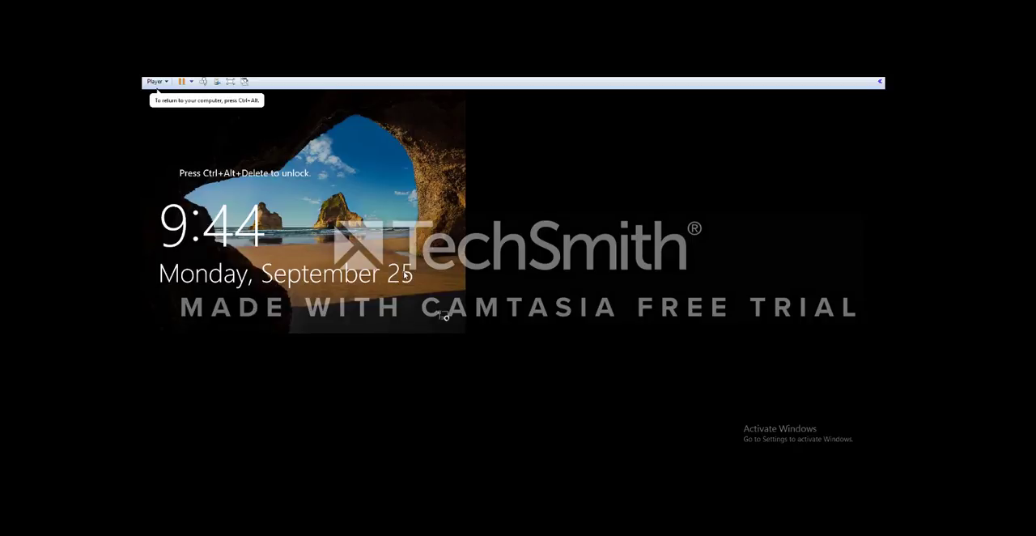
key(ctrl+alt+Delete)
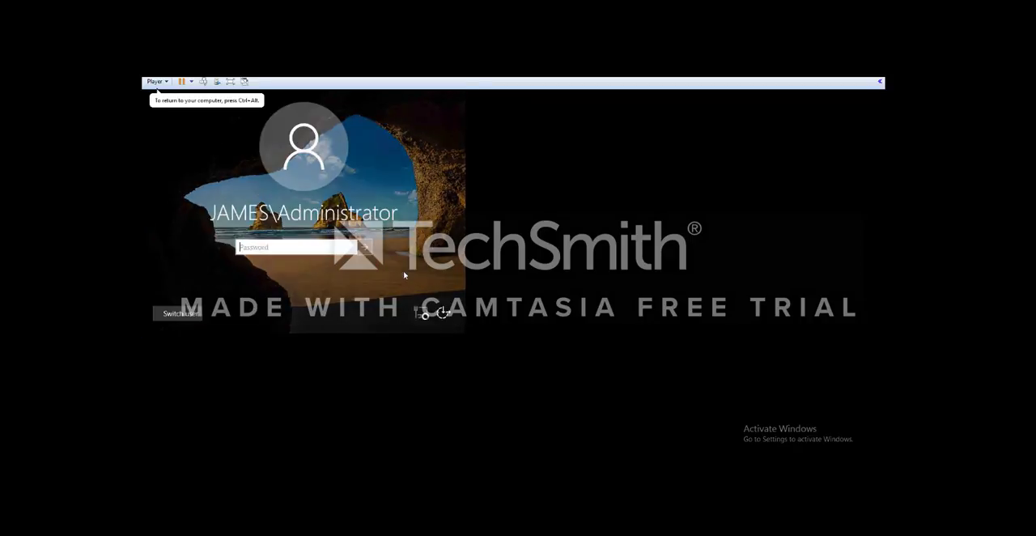
text(•••)
key(Return)
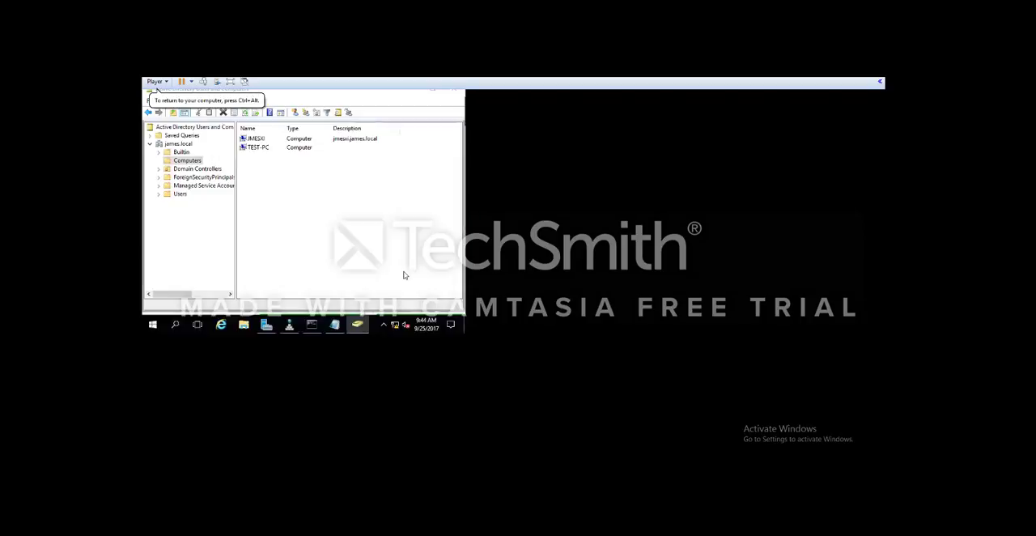
Step: Restore the console from its maximized state and enlarge its window so the server desktop gets more room
click(855, 72)
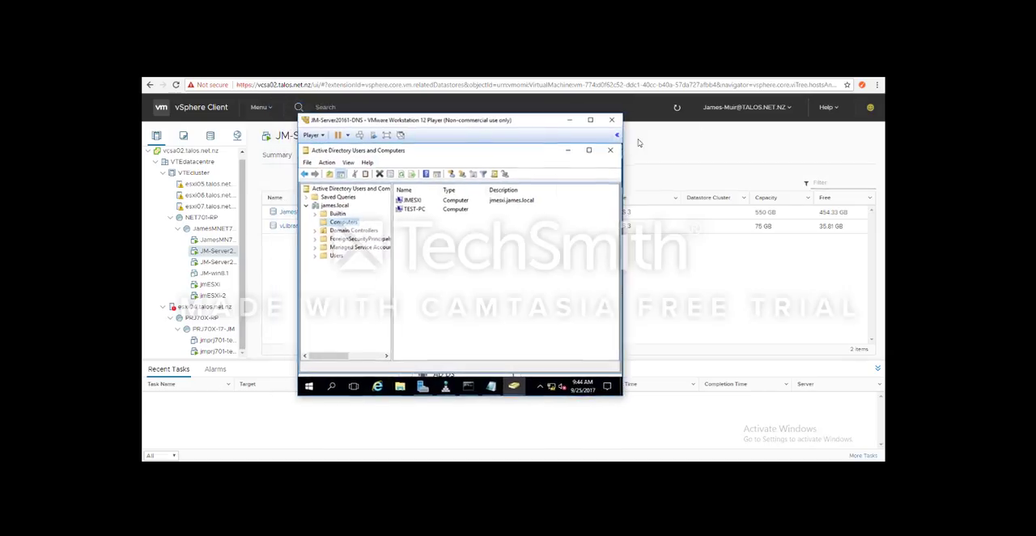
click(591, 119)
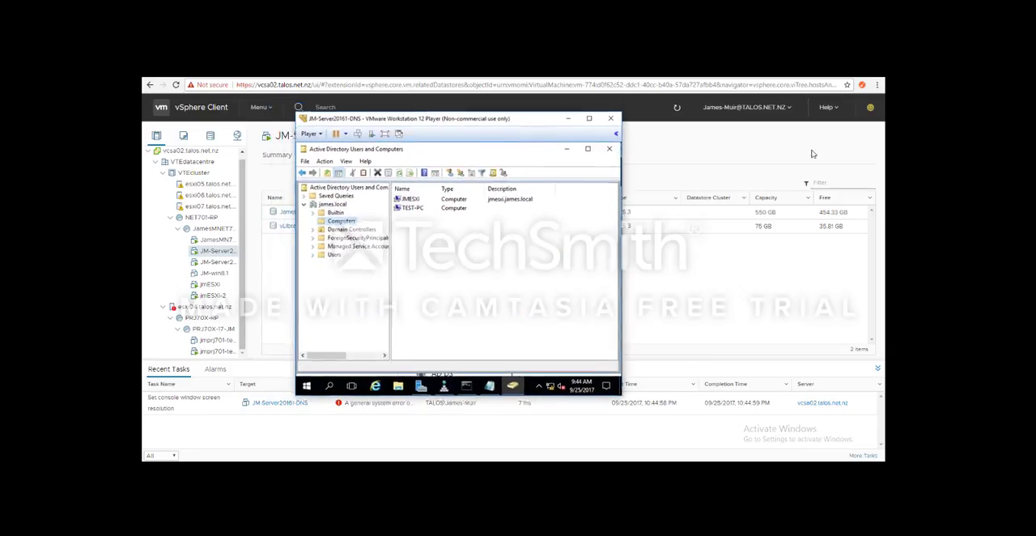
click(879, 82)
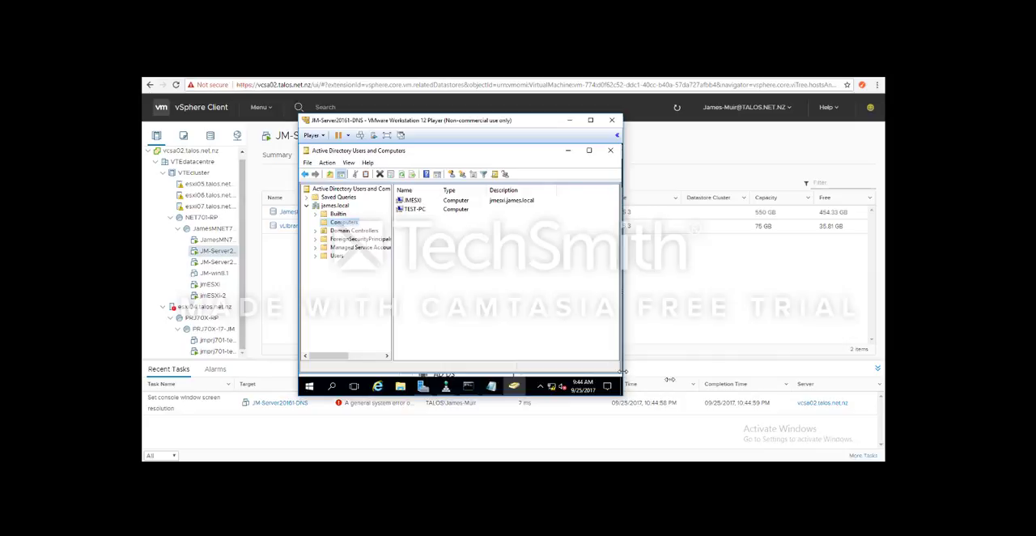
drag(624, 376, 657, 396)
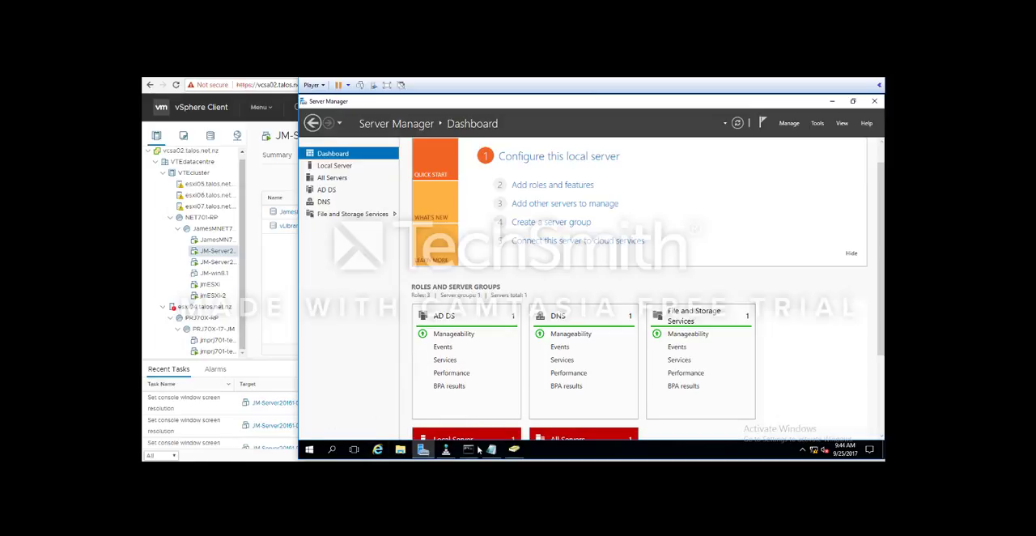
Step: Open DNS Manager from Server Manager and display the records of the james.local forward lookup zone
click(819, 123)
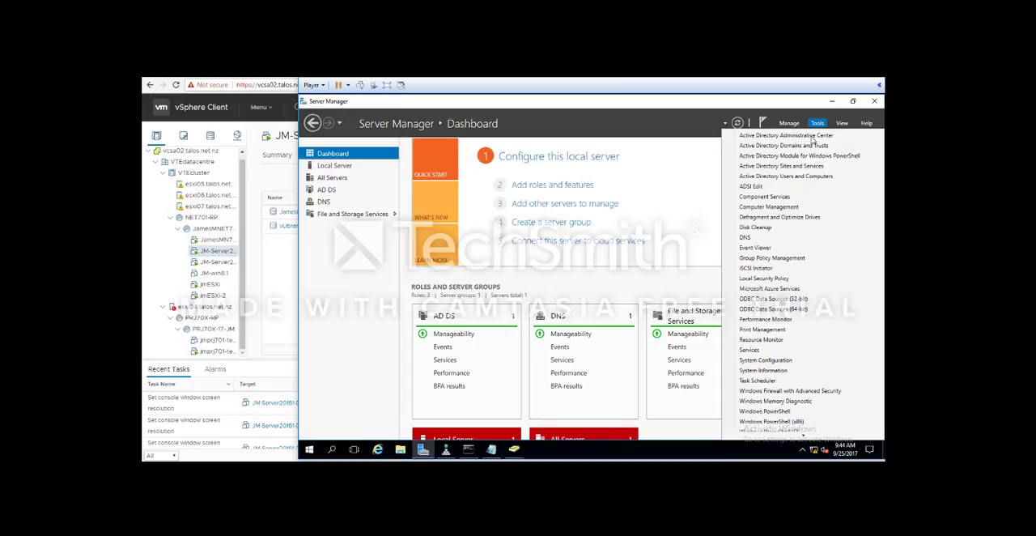
click(754, 235)
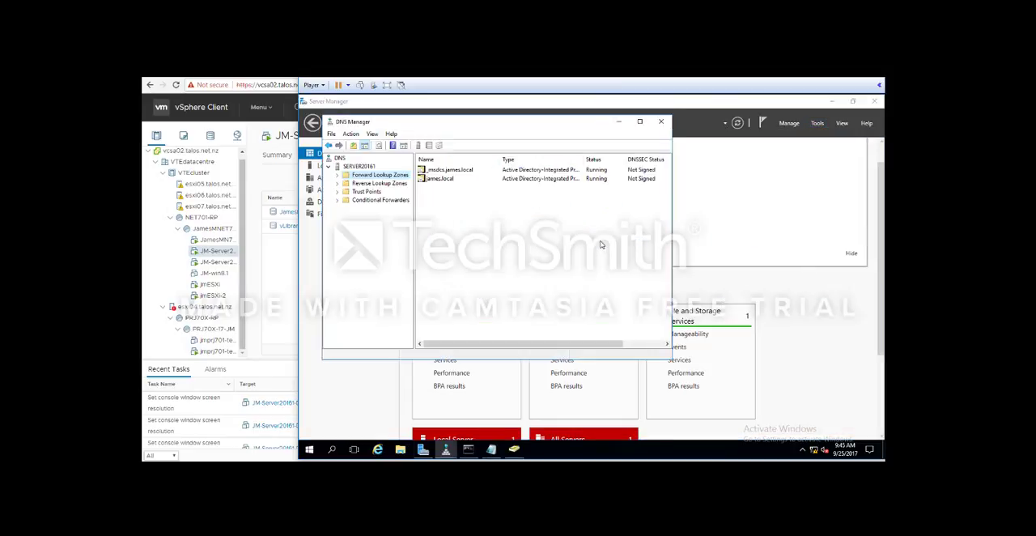
double_click(437, 179)
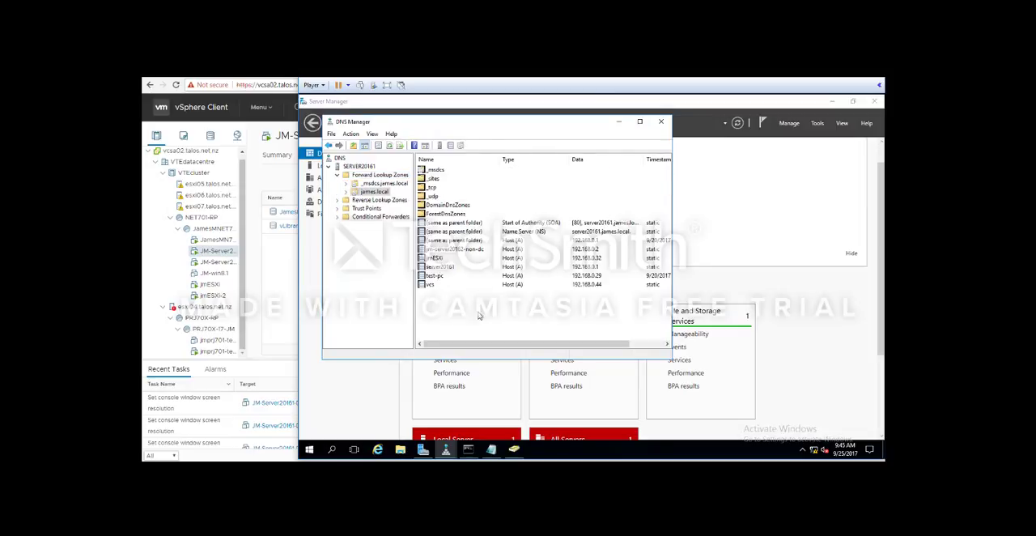
Step: Create a new host record in the james.local zone with the name jmESXi-2 and IP address 192.168.0.39
right_click(469, 327)
click(539, 160)
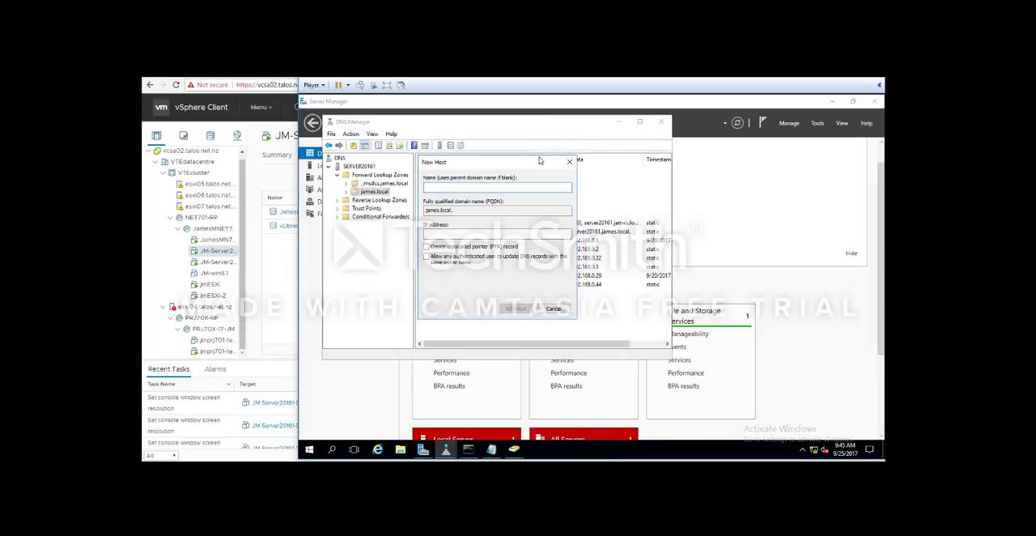
text(JmESXi-2)
click(508, 234)
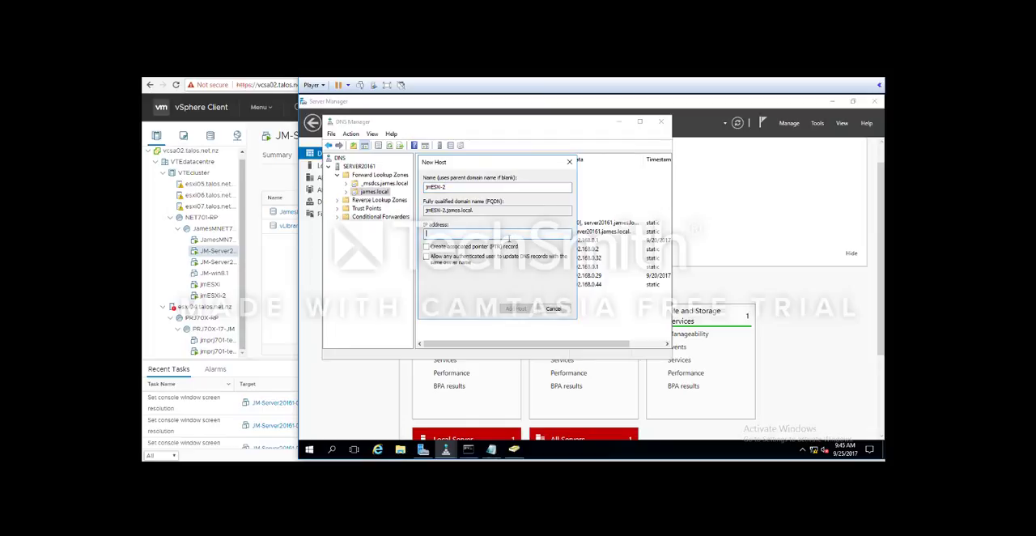
text(192.)
key(BackSpace)
key(BackSpace)
key(BackSpace)
text(68.0.39)
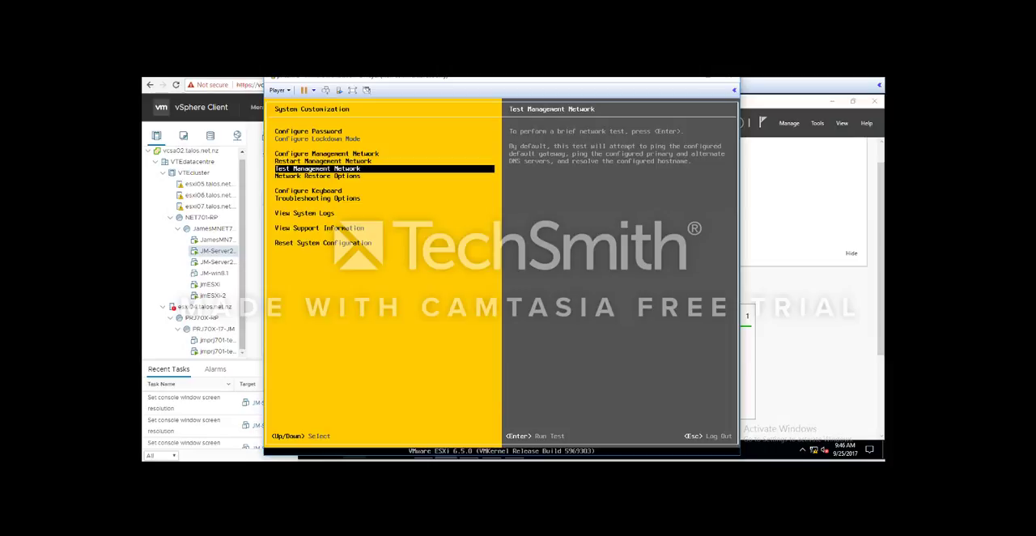
Step: Rerun the ESXi management network test, pinging 192.168.0.2 and 192.168.0.1 and resolving jmESXi-2.james.local
key(Return)
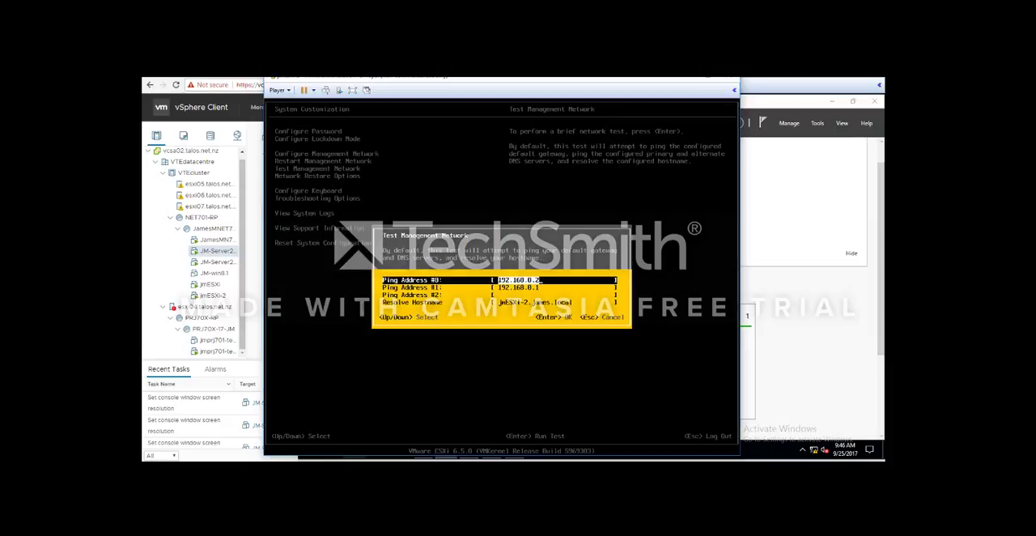
key(Return)
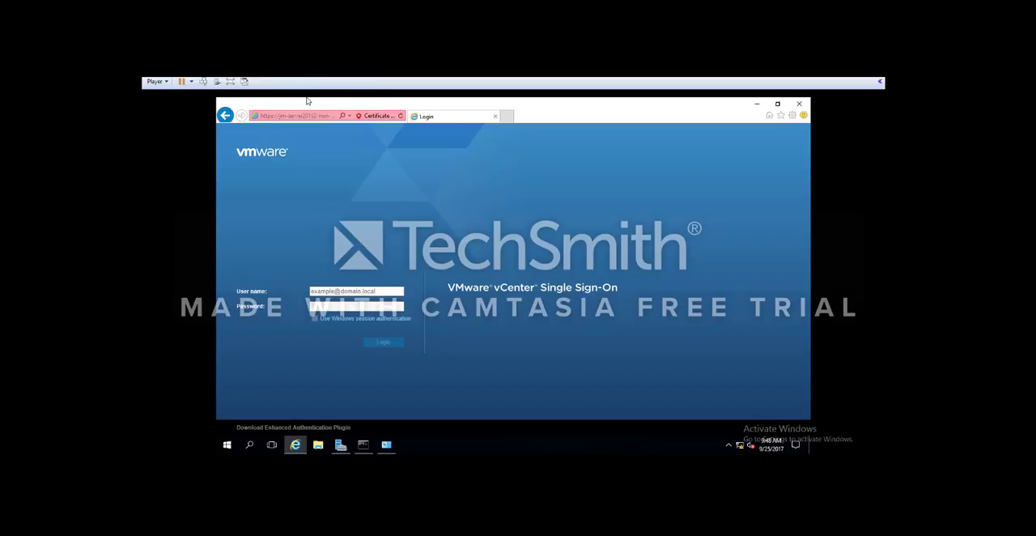
Step: Sign in to vCenter Single Sign-On with the vSphere administrator's user name and password
click(370, 290)
text(admi)
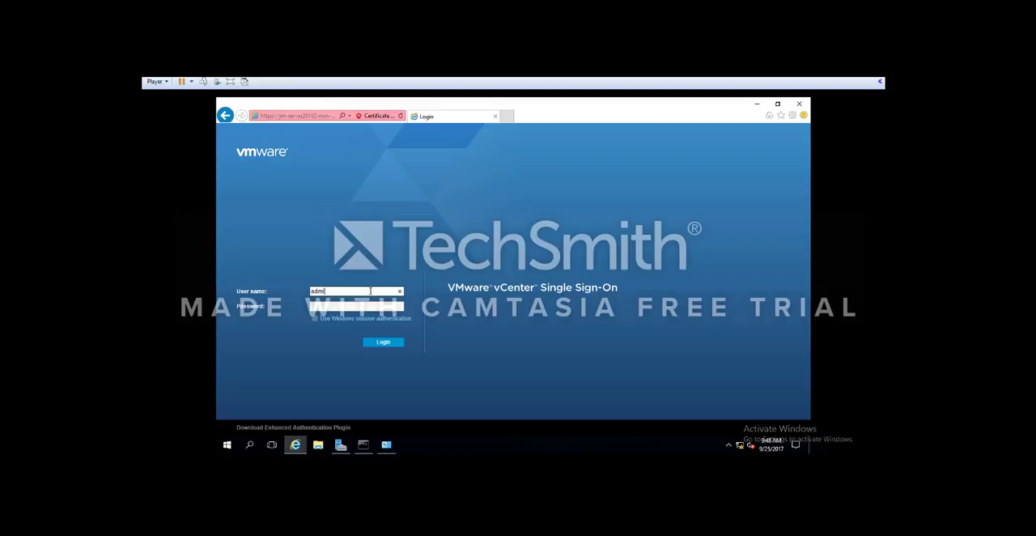
text(nistrator@vsphere.local)
click(347, 305)
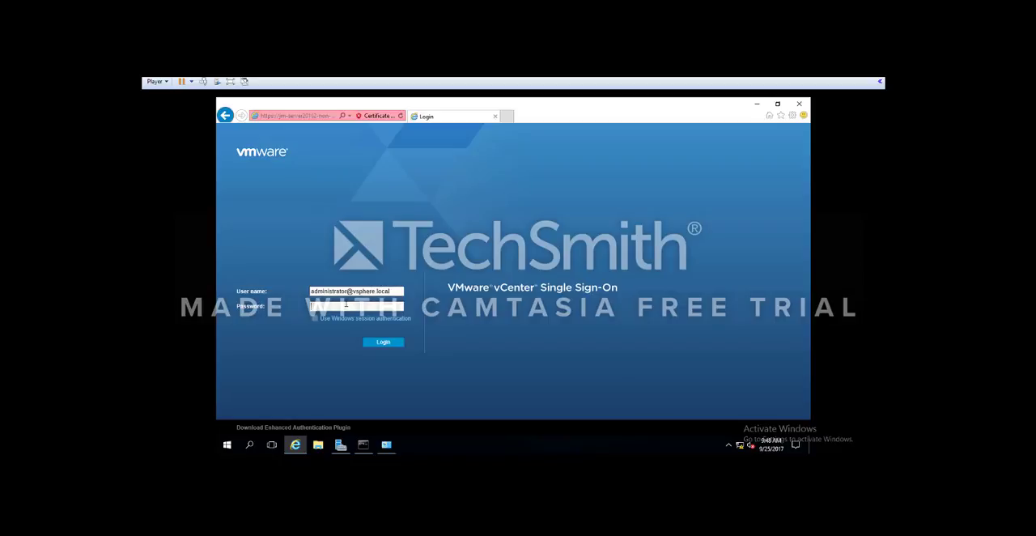
text(********)
key(Return)
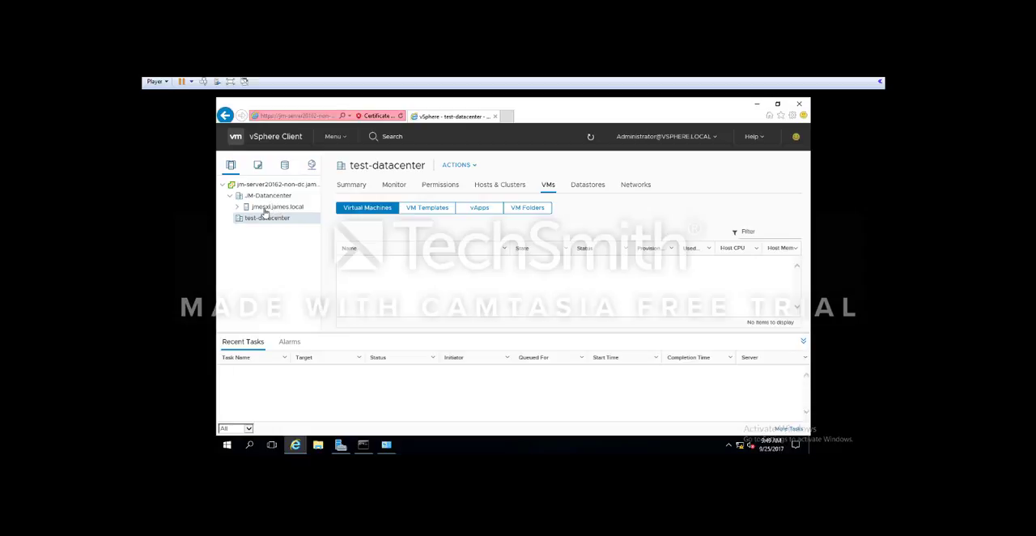
Step: Create a new datacenter named 12345Datacenter under the jm-server20162-non-dc.james.local vCenter server
right_click(260, 220)
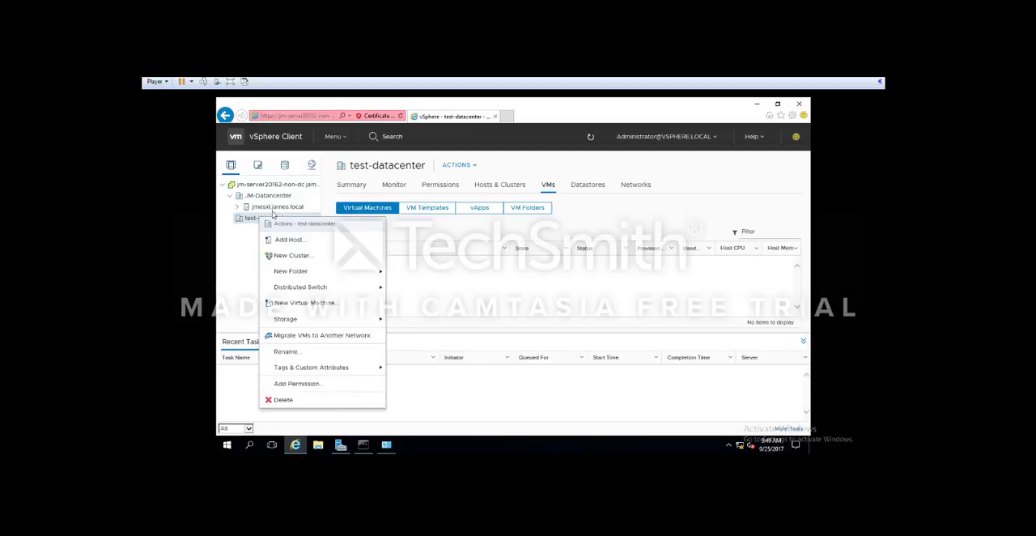
right_click(250, 232)
click(262, 184)
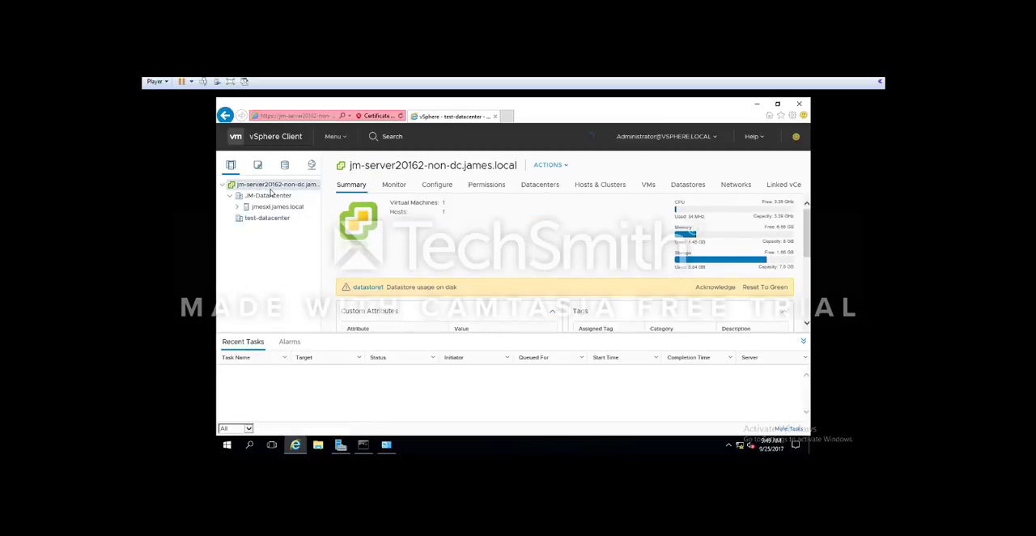
right_click(262, 186)
click(293, 205)
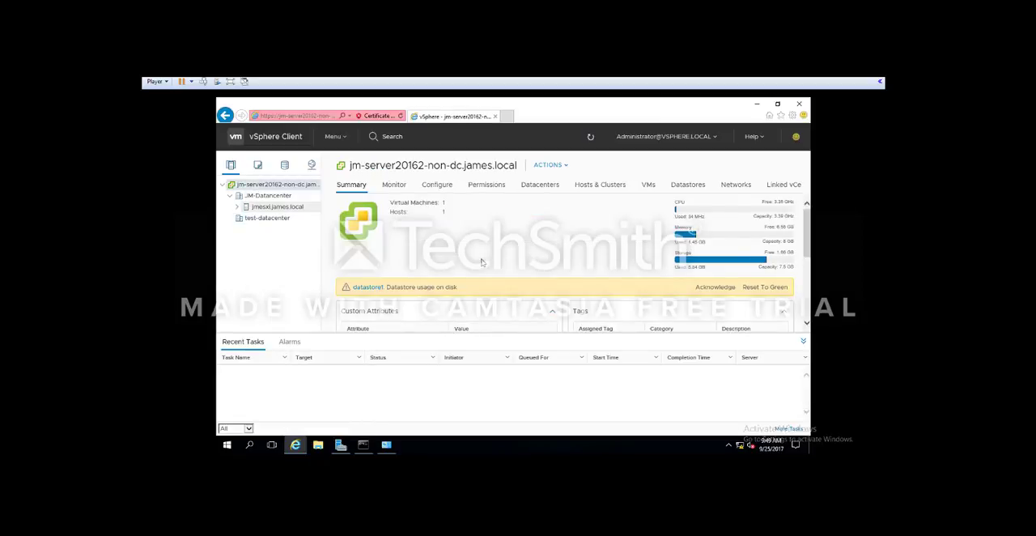
text(12345Datacenter)
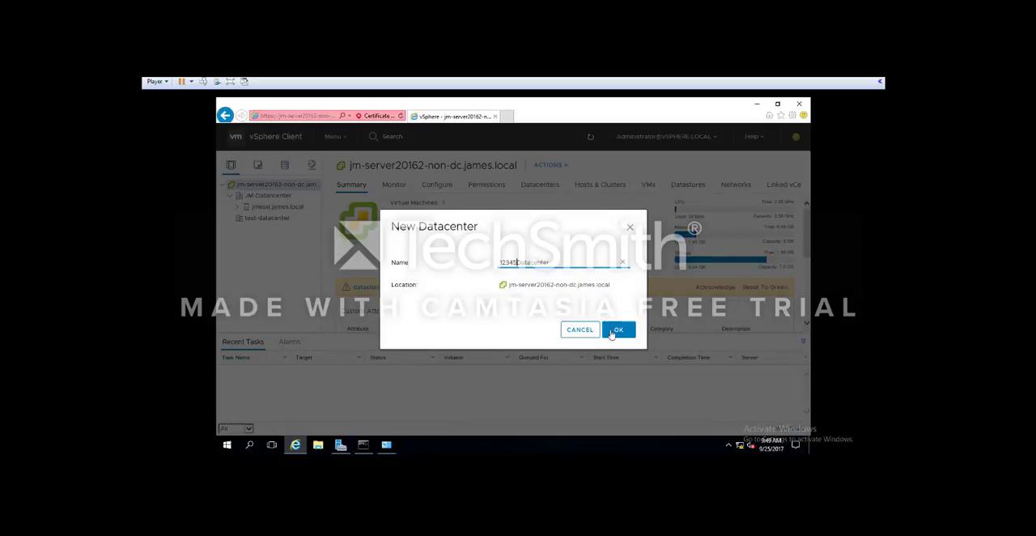
click(618, 329)
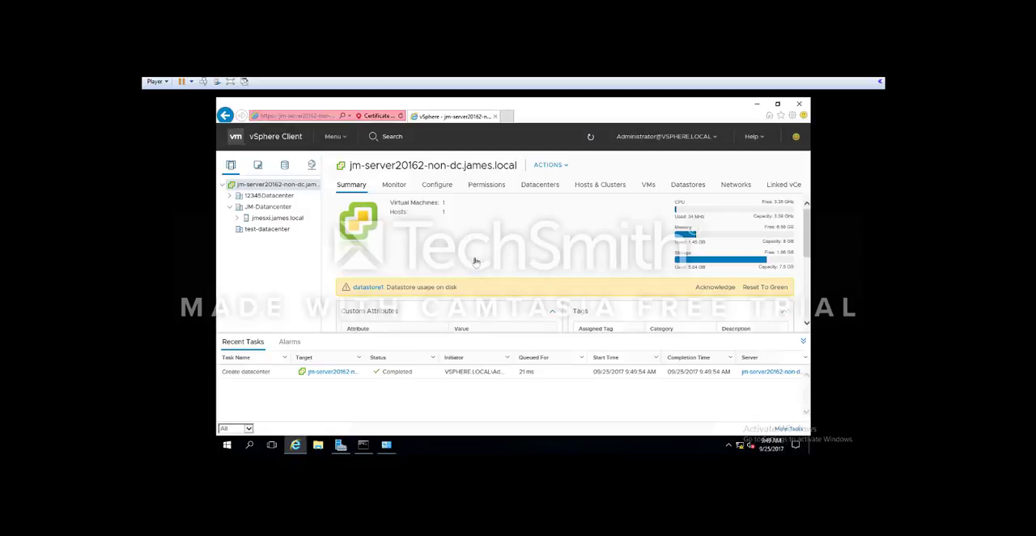
Step: Start adding a host to 12345Datacenter, giving jmesxi.james.local as the host name
click(260, 196)
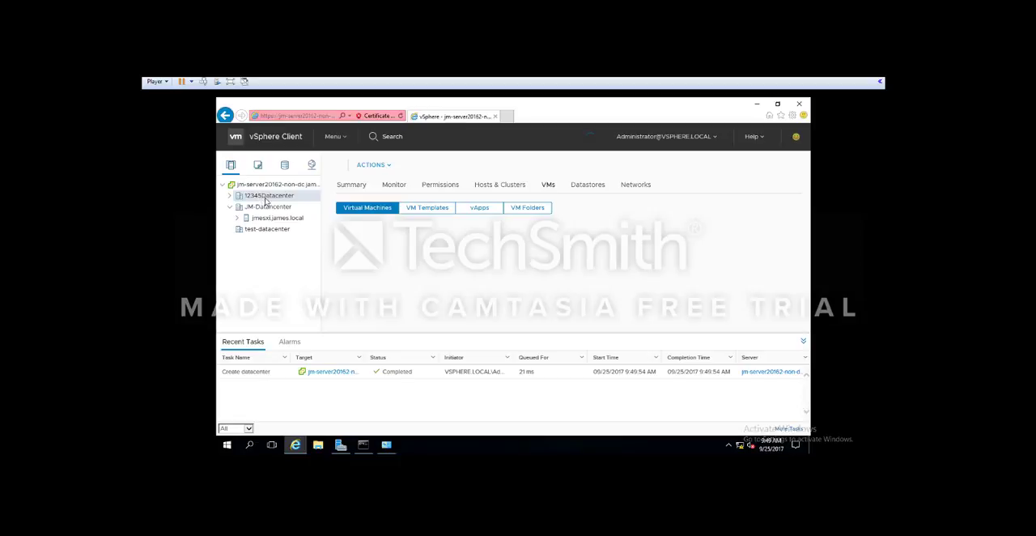
right_click(272, 198)
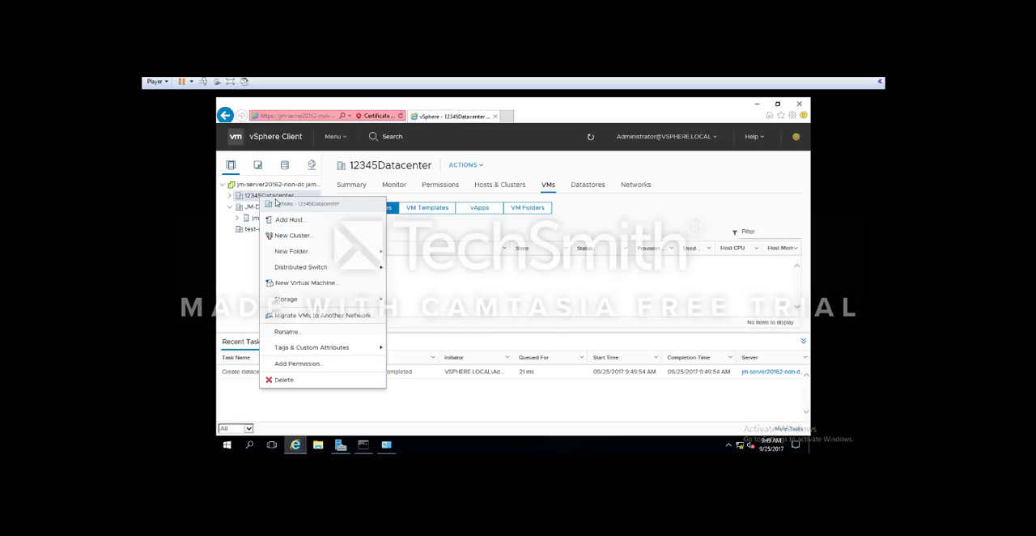
click(284, 220)
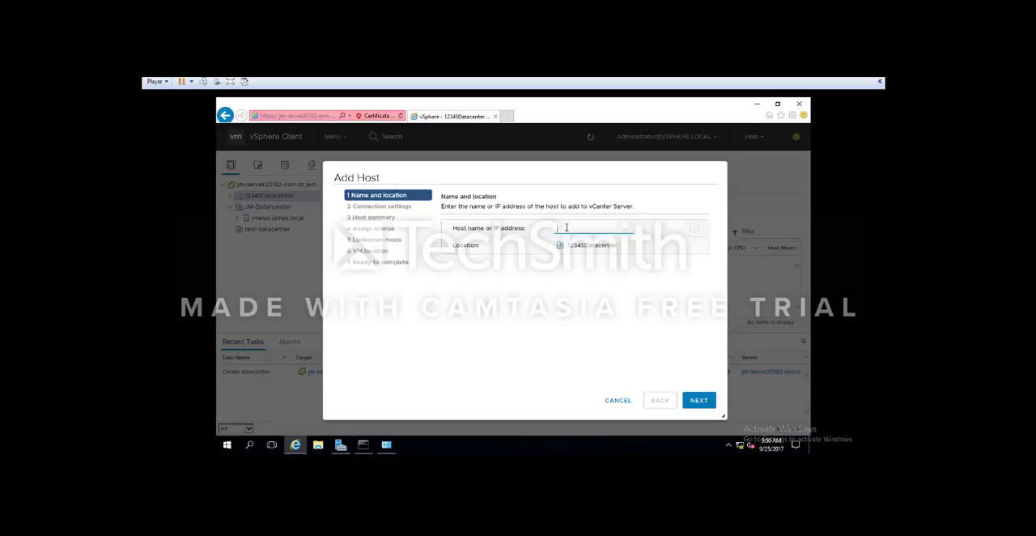
text(jmesxi.james.local)
click(691, 398)
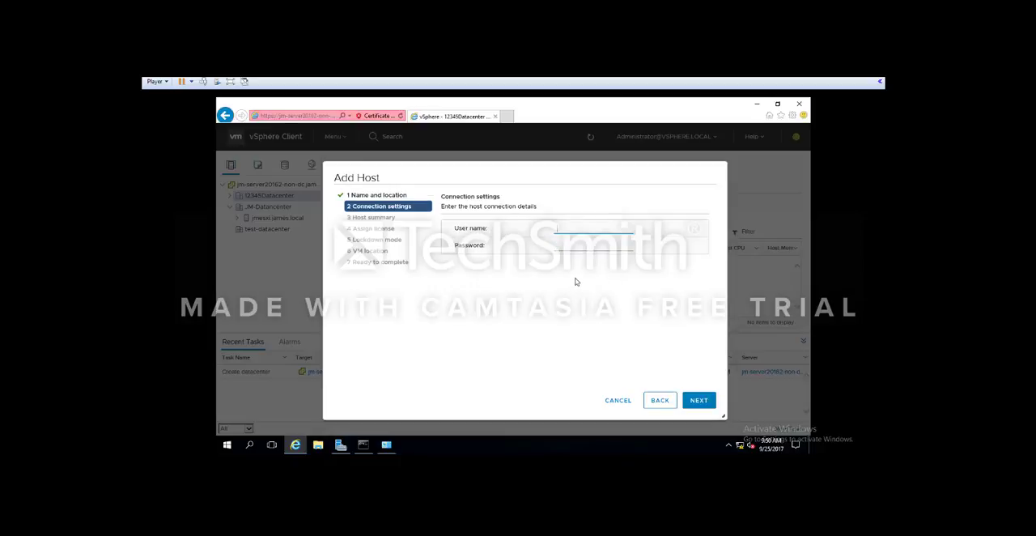
Step: Enter the root user name and account password as the connection credentials for the host being added
text(root)
click(567, 247)
text(••••••)
click(700, 401)
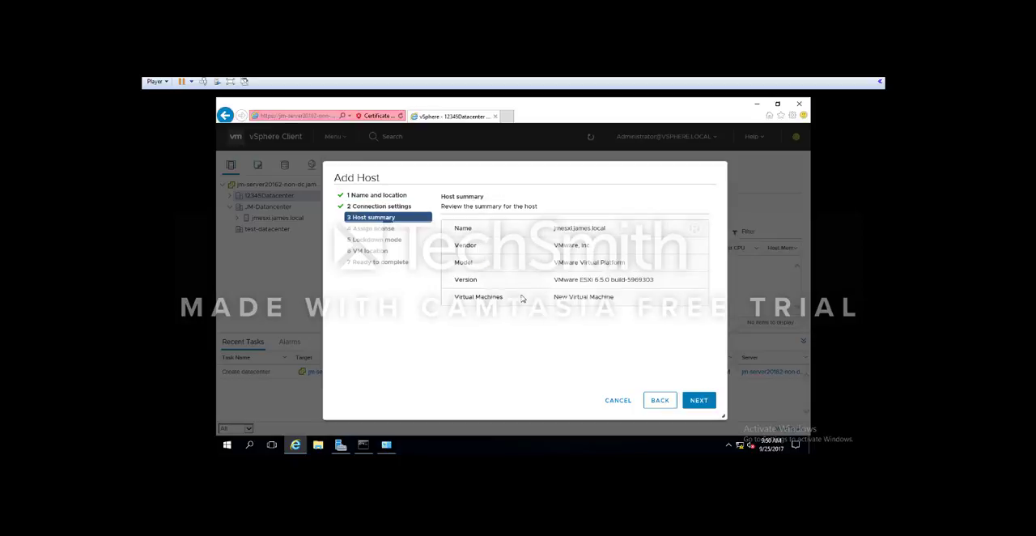
Step: Assign the Evaluation License, keep lockdown mode Disabled and the VM location 12345Datacenter, and try to add the host
click(703, 401)
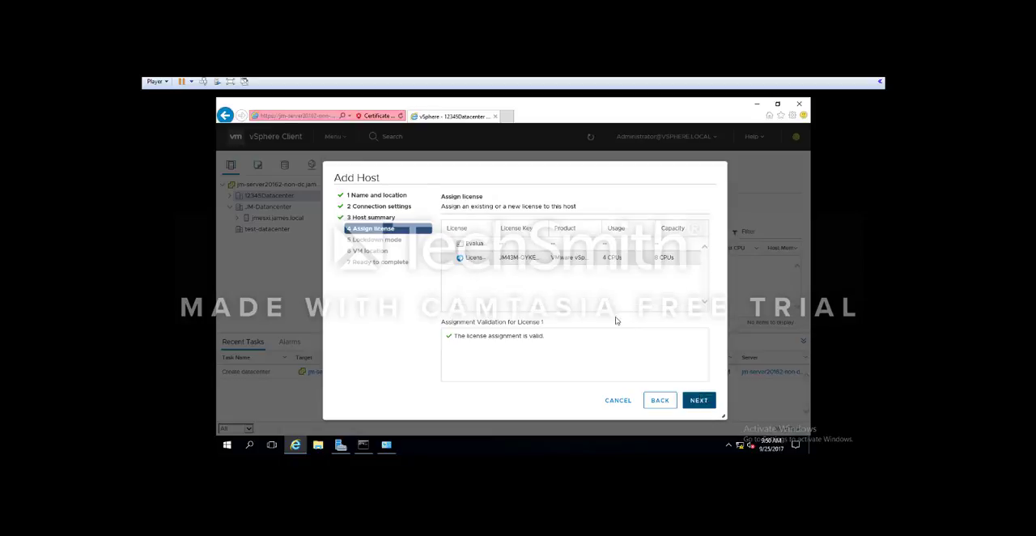
click(494, 245)
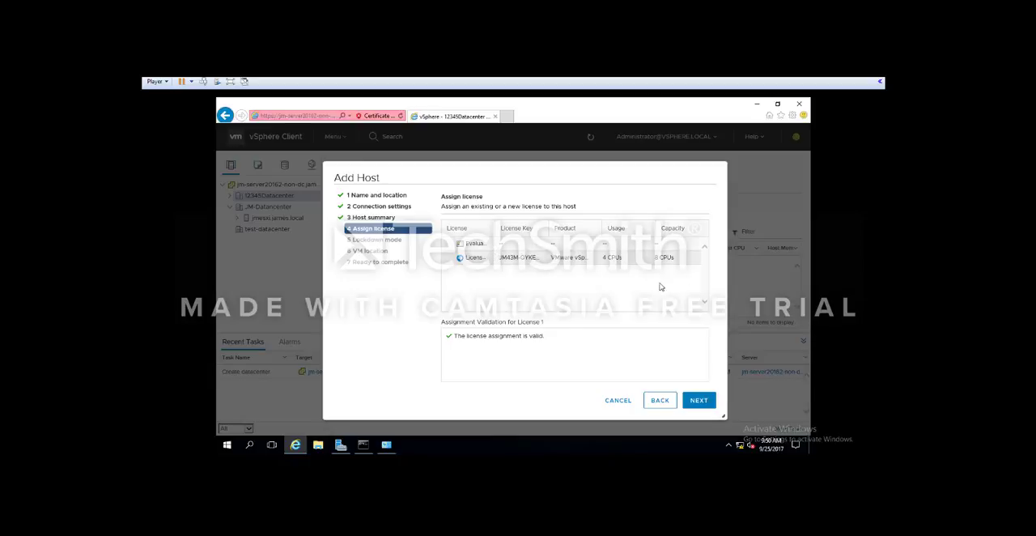
click(701, 400)
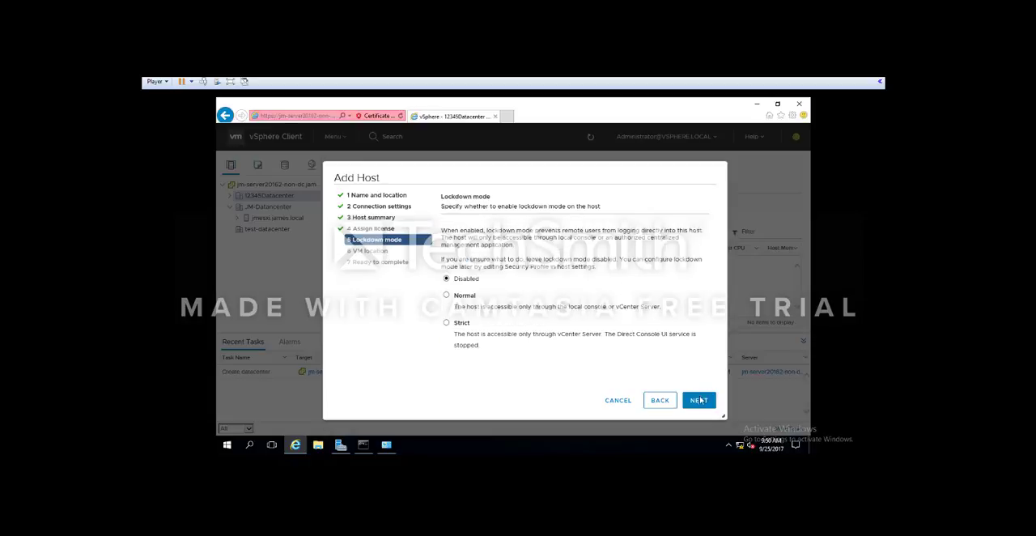
click(701, 401)
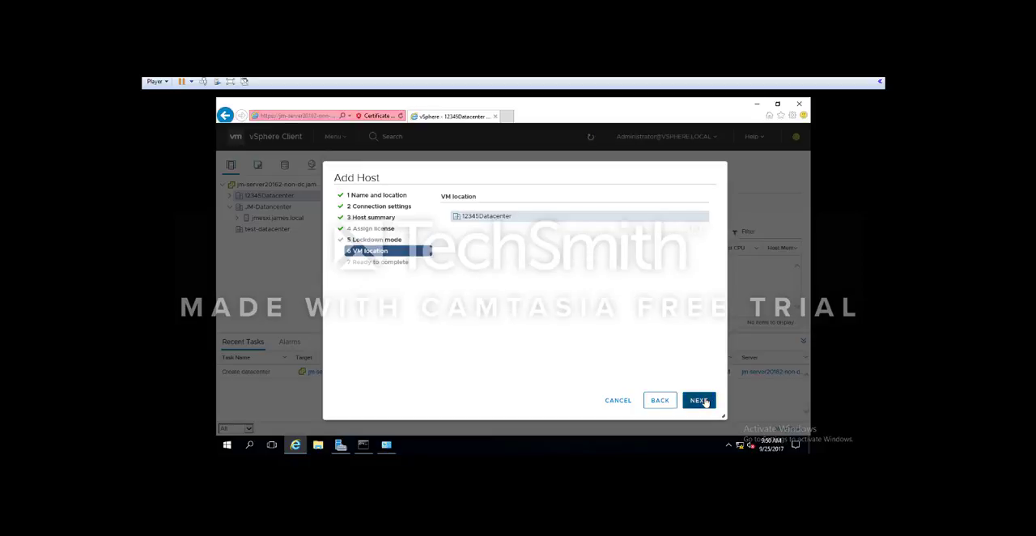
click(700, 400)
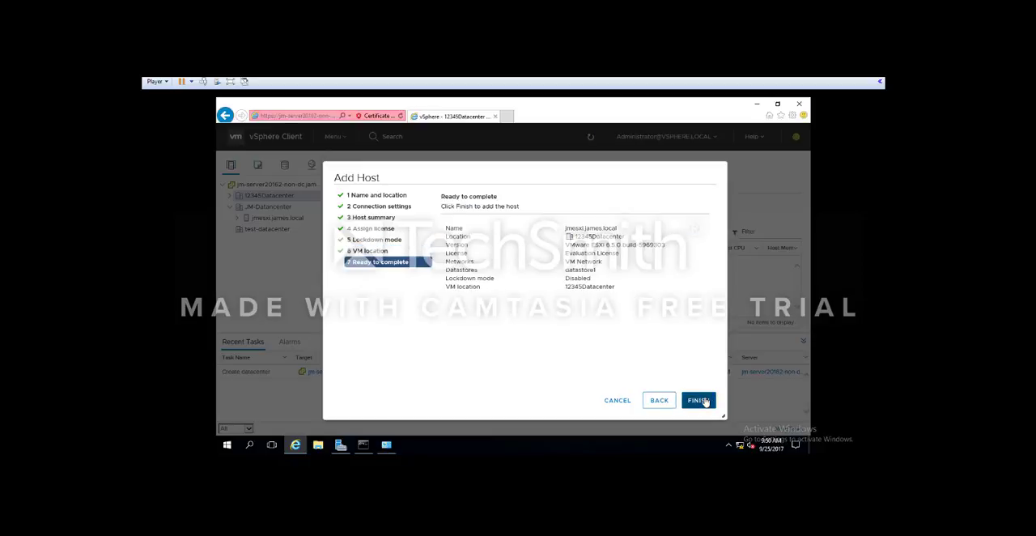
click(701, 400)
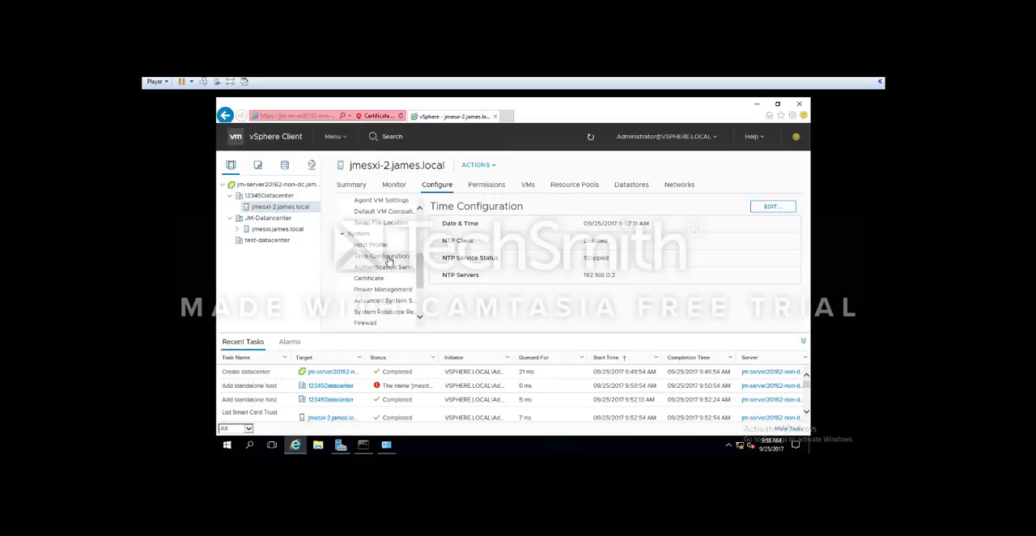
Step: Open the time configuration of host jmesxi-2.james.local for editing
click(772, 207)
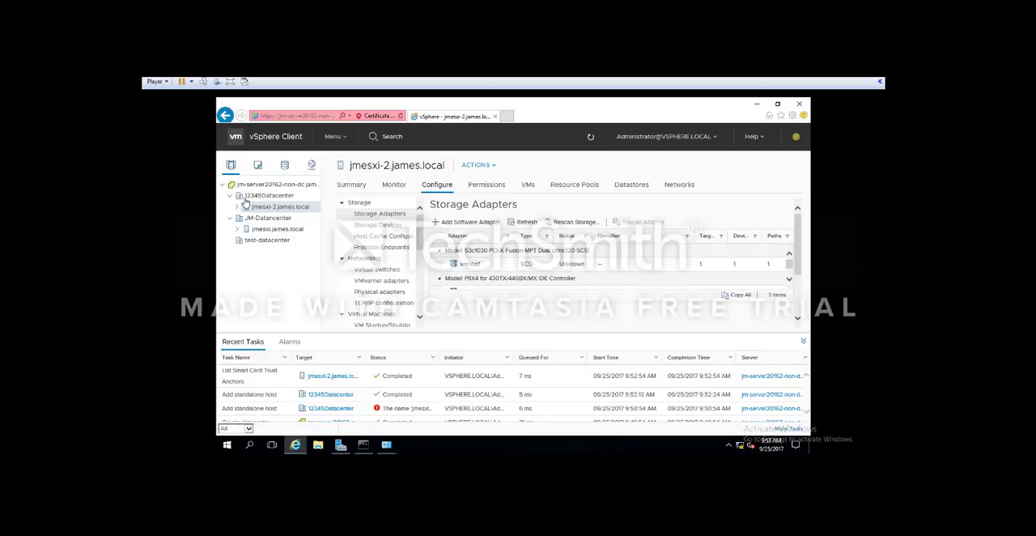
Step: Join host jmesxi-2.james.local to the james.local domain through its Authentication Services, using the domain administrator's user name and password
scroll(394, 275, down, 2)
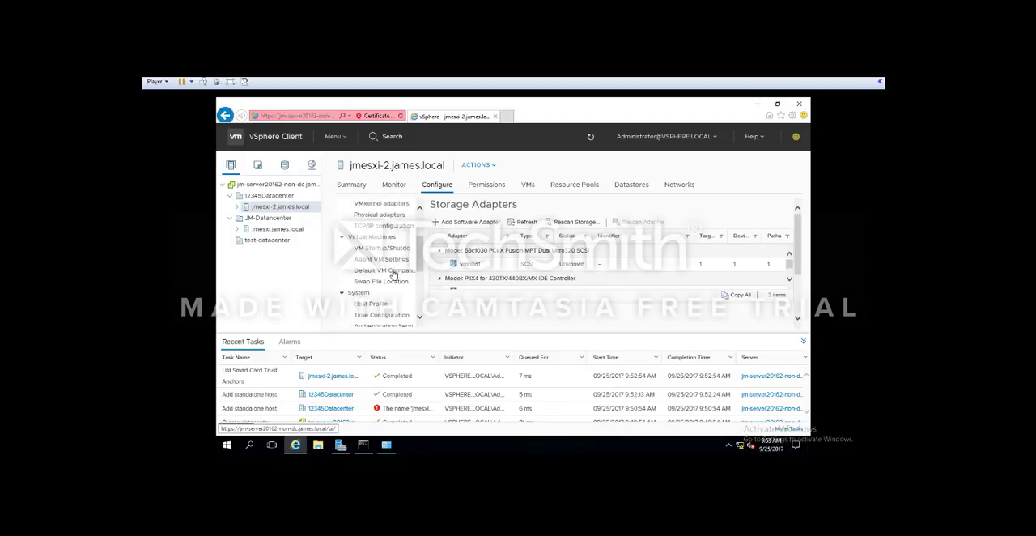
scroll(394, 275, down, 3)
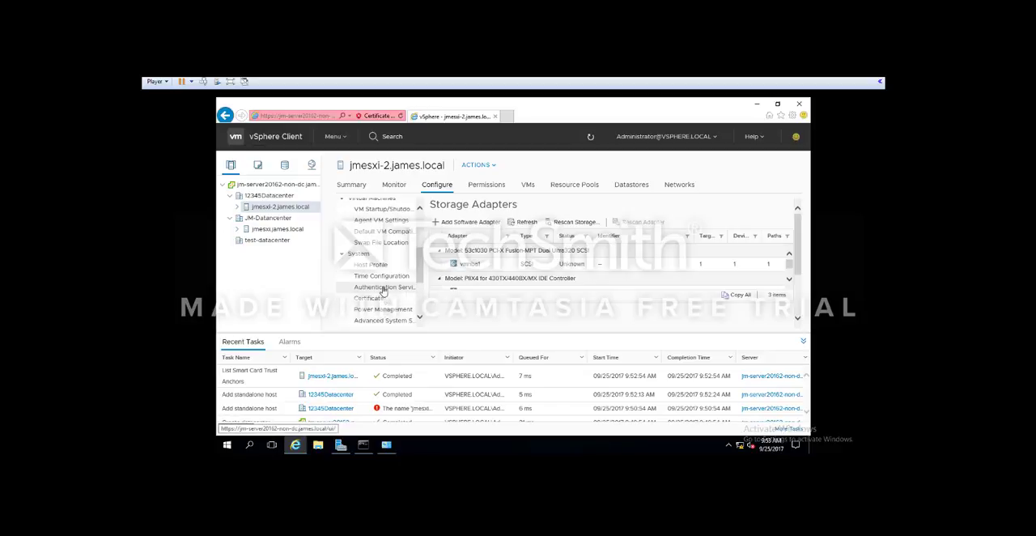
click(383, 288)
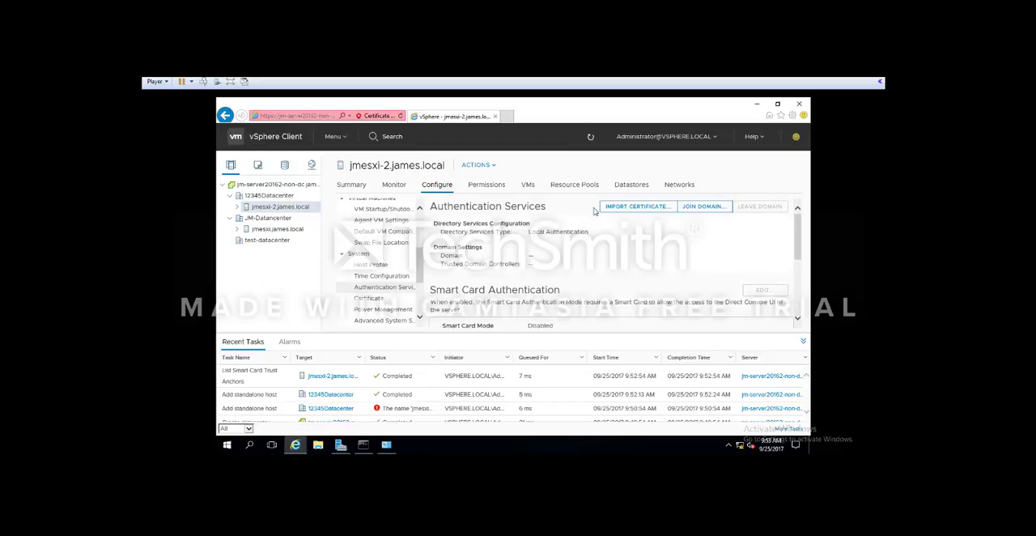
click(703, 206)
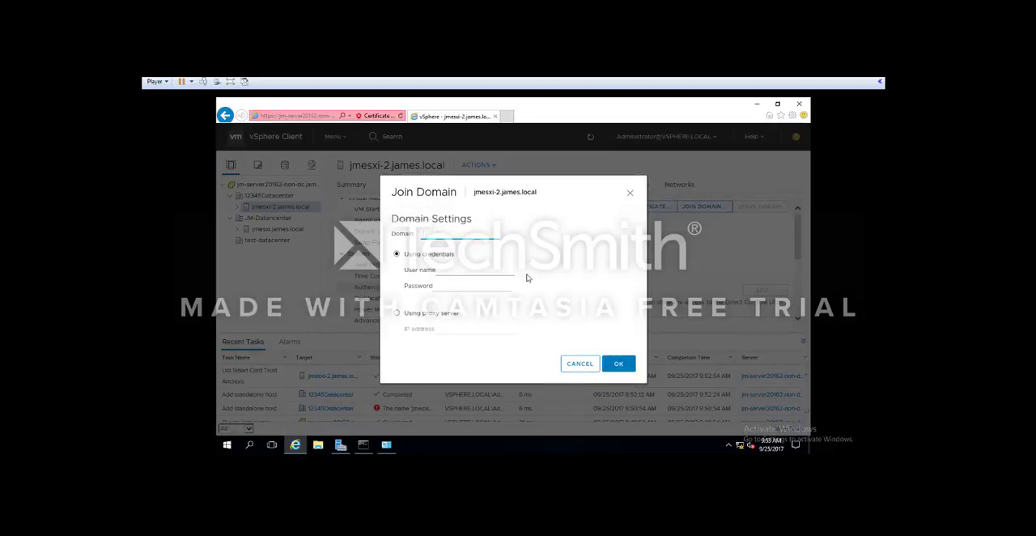
text(james.local)
click(474, 272)
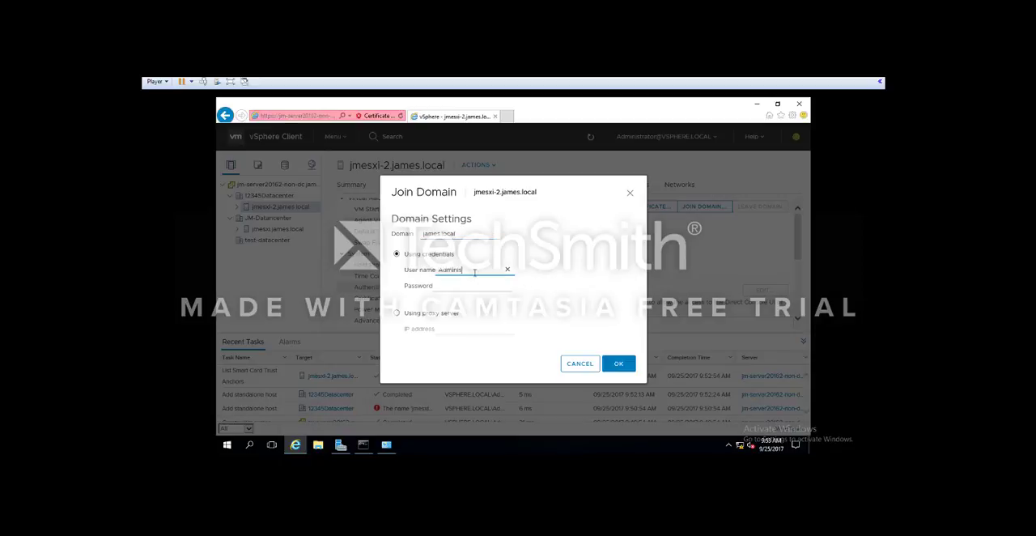
click(466, 283)
text(*********)
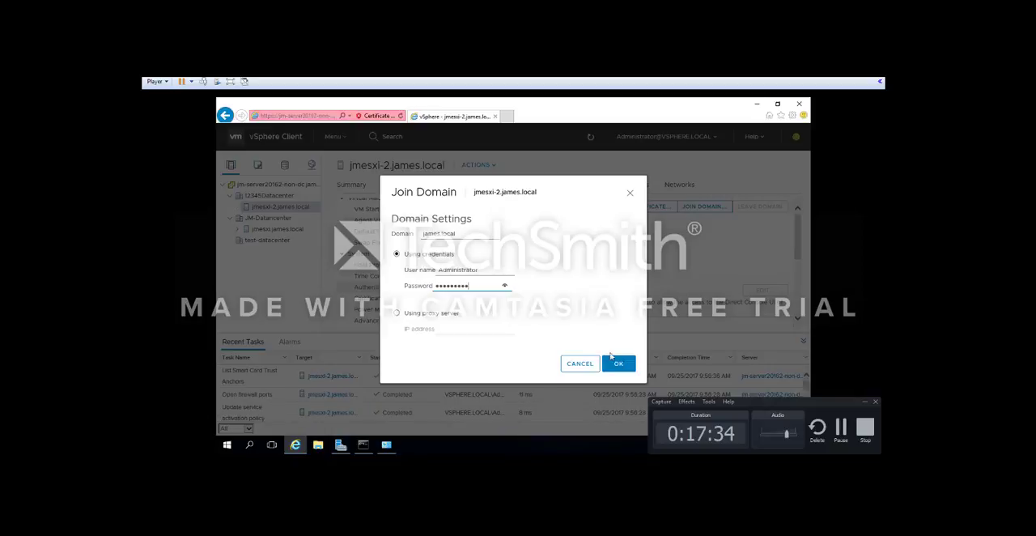
click(618, 363)
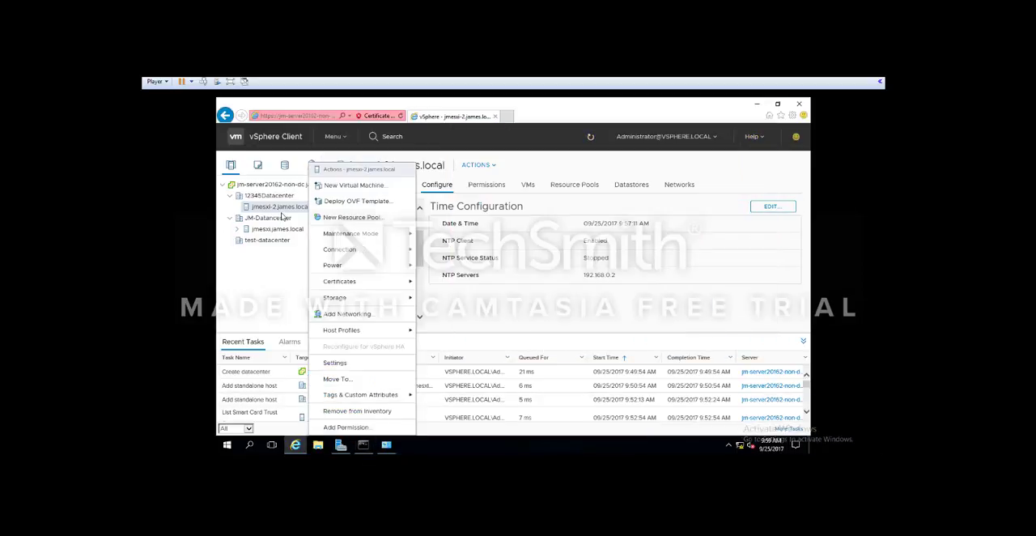
Step: Examine the summary of host jmesxi-2.james.local, including its storage and memory capacity
click(282, 217)
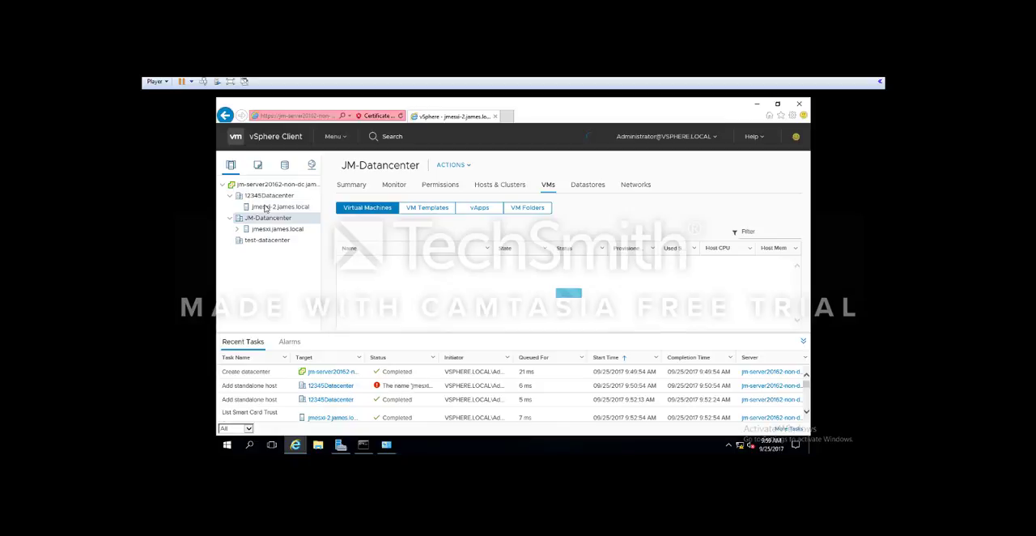
click(264, 208)
right_click(268, 208)
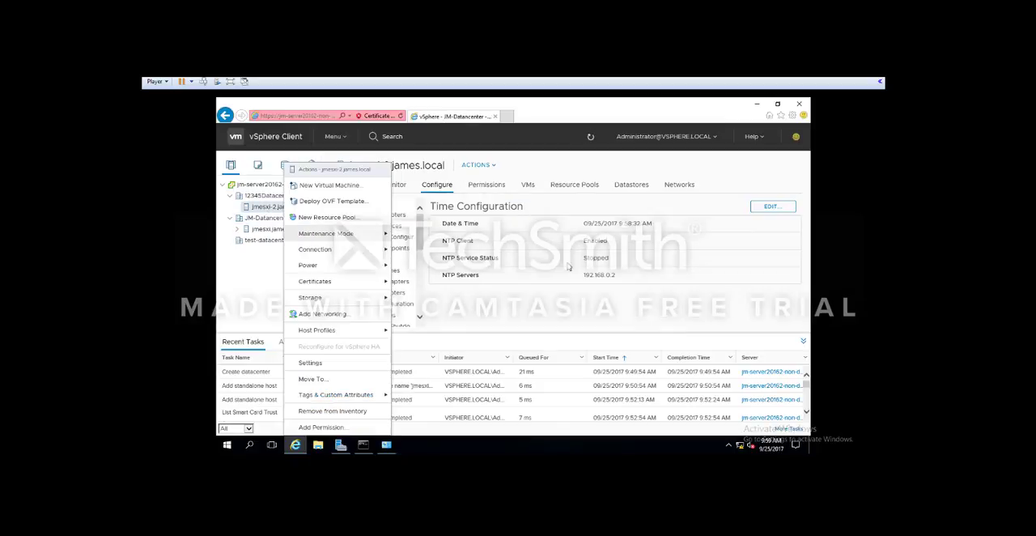
click(580, 255)
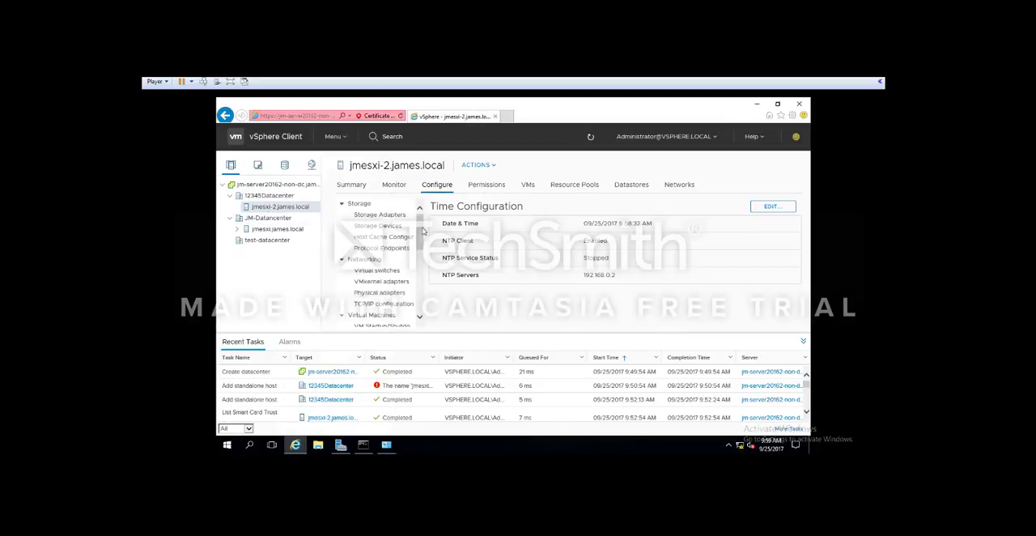
click(351, 185)
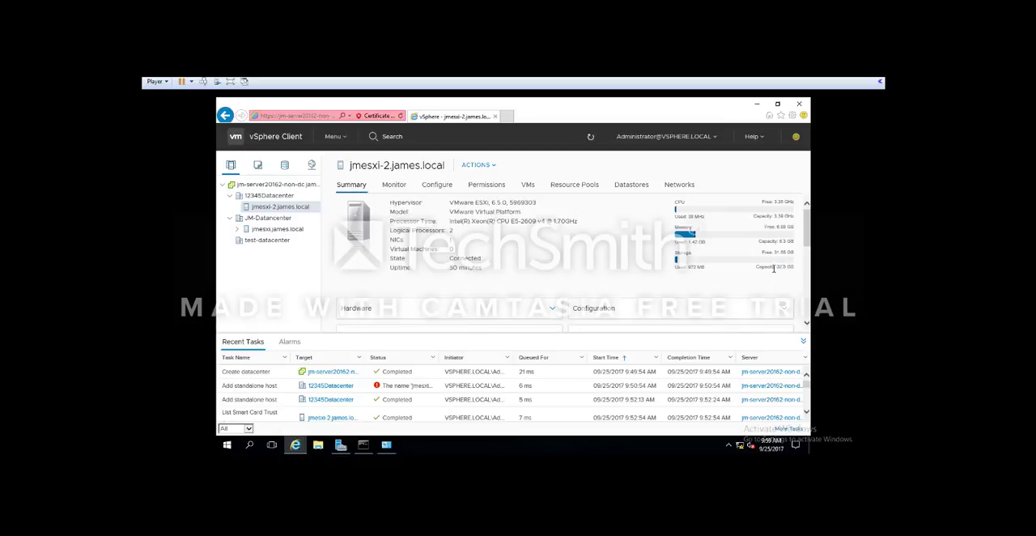
drag(768, 272, 764, 268)
double_click(764, 268)
click(790, 267)
double_click(781, 241)
scroll(430, 212, down, 1)
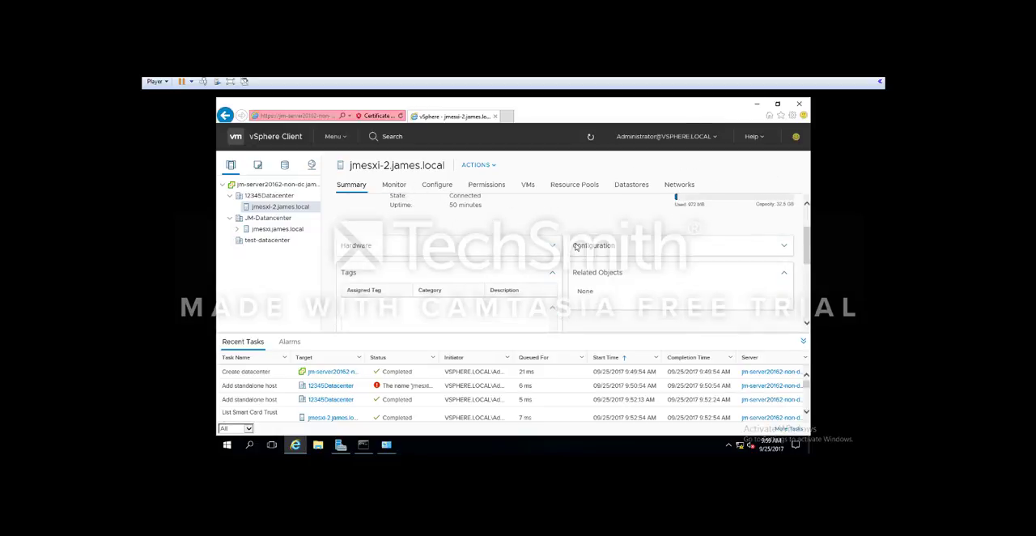
scroll(541, 251, up, 1)
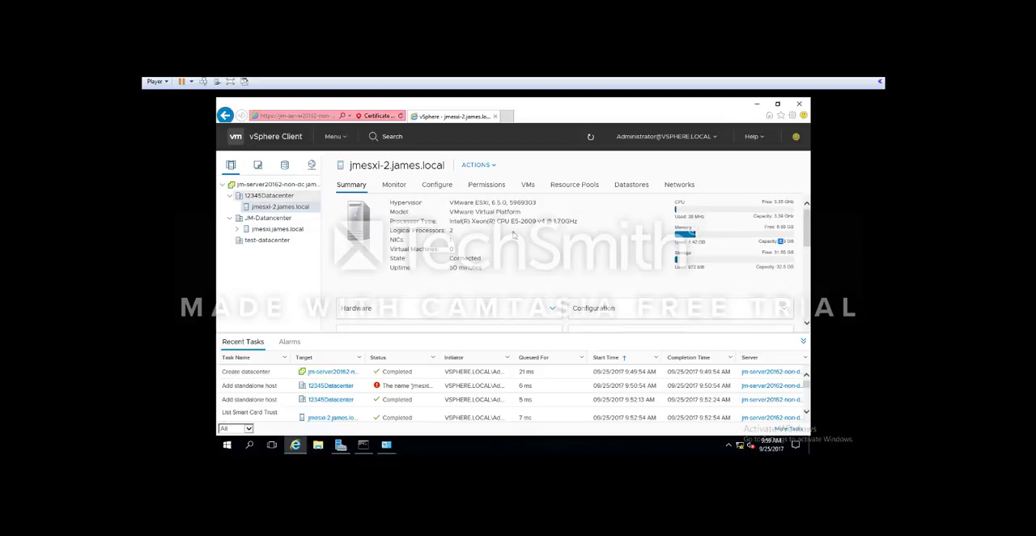
Step: Review the alarm definitions of host jmesxi-2.james.local and the issues and triggered alarms of datastore1 in JM-Datancenter
click(404, 187)
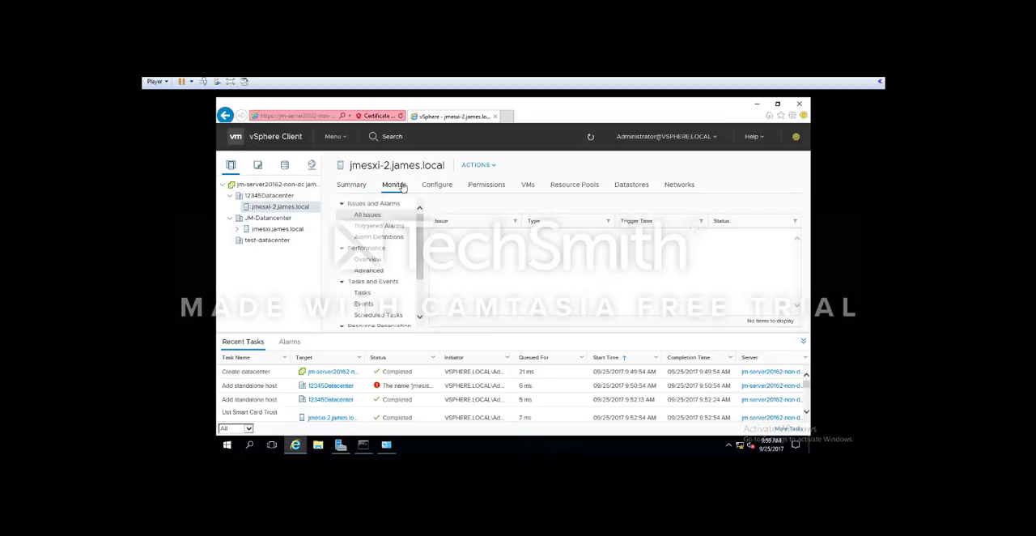
click(386, 236)
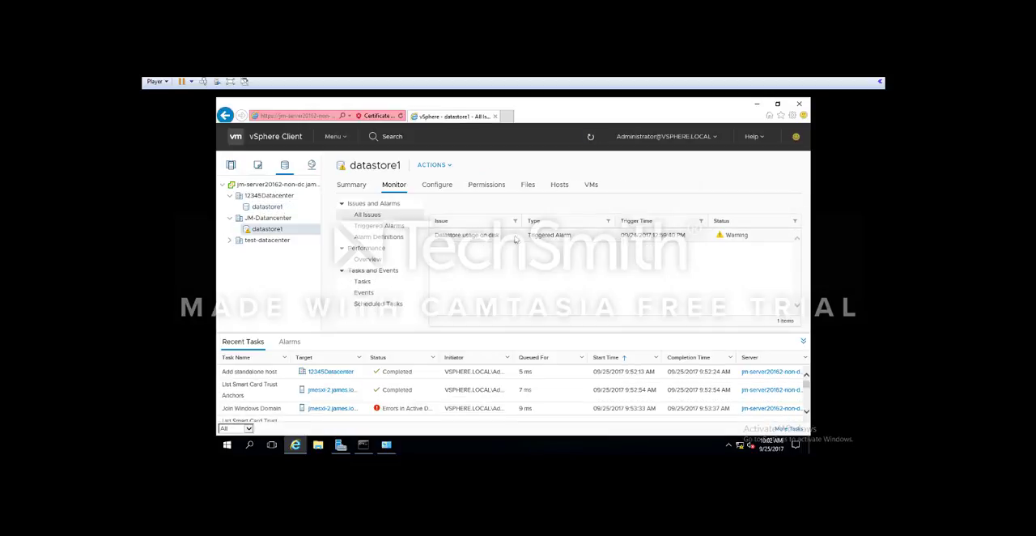
click(514, 237)
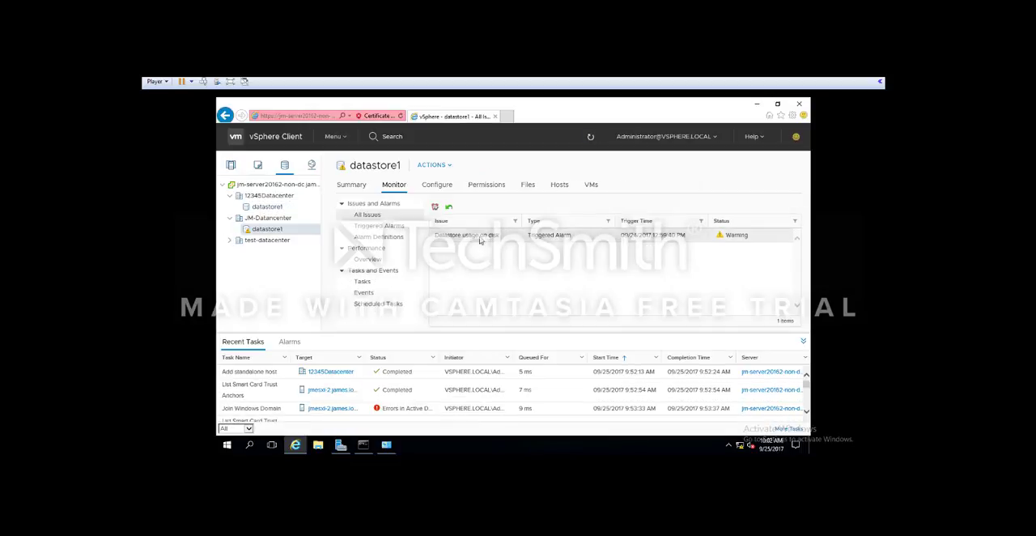
click(386, 227)
click(360, 190)
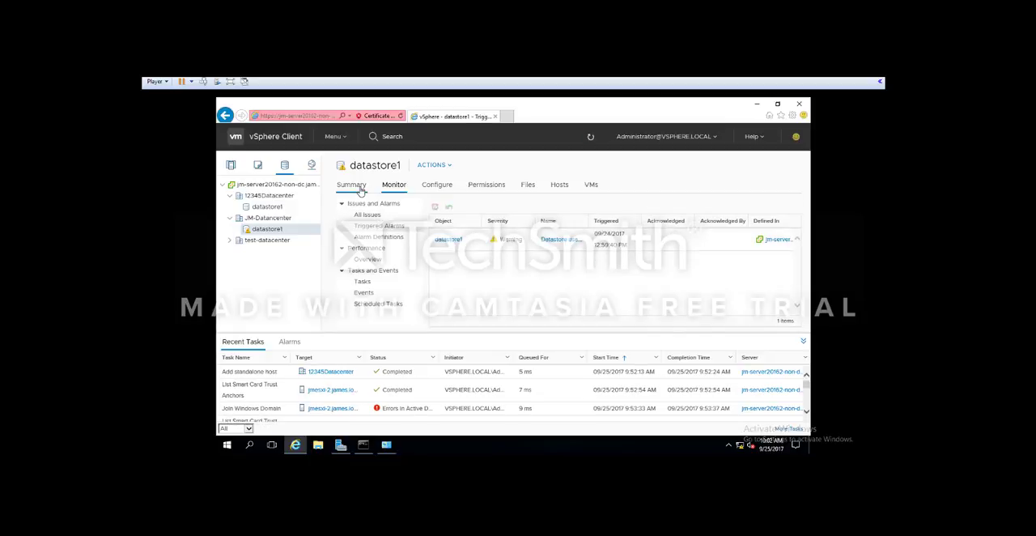